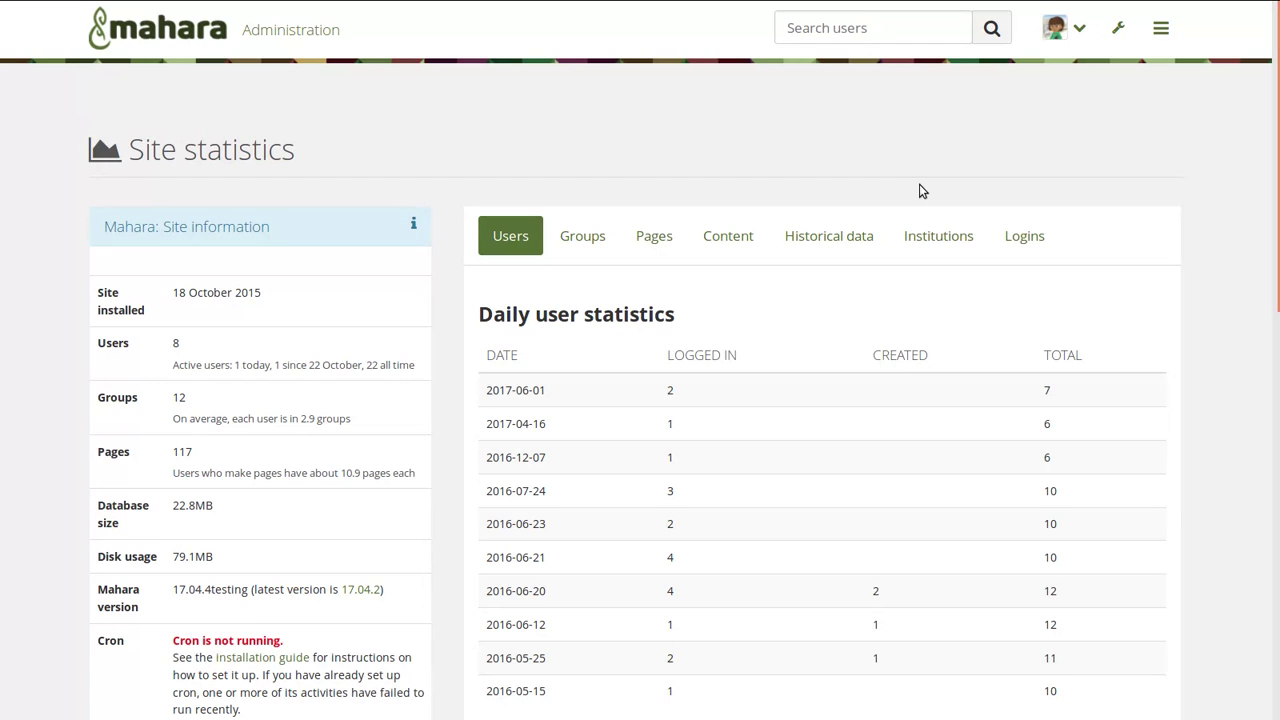
Review the institution comparison statistics and the current week's content statistics for the site.
click(945, 238)
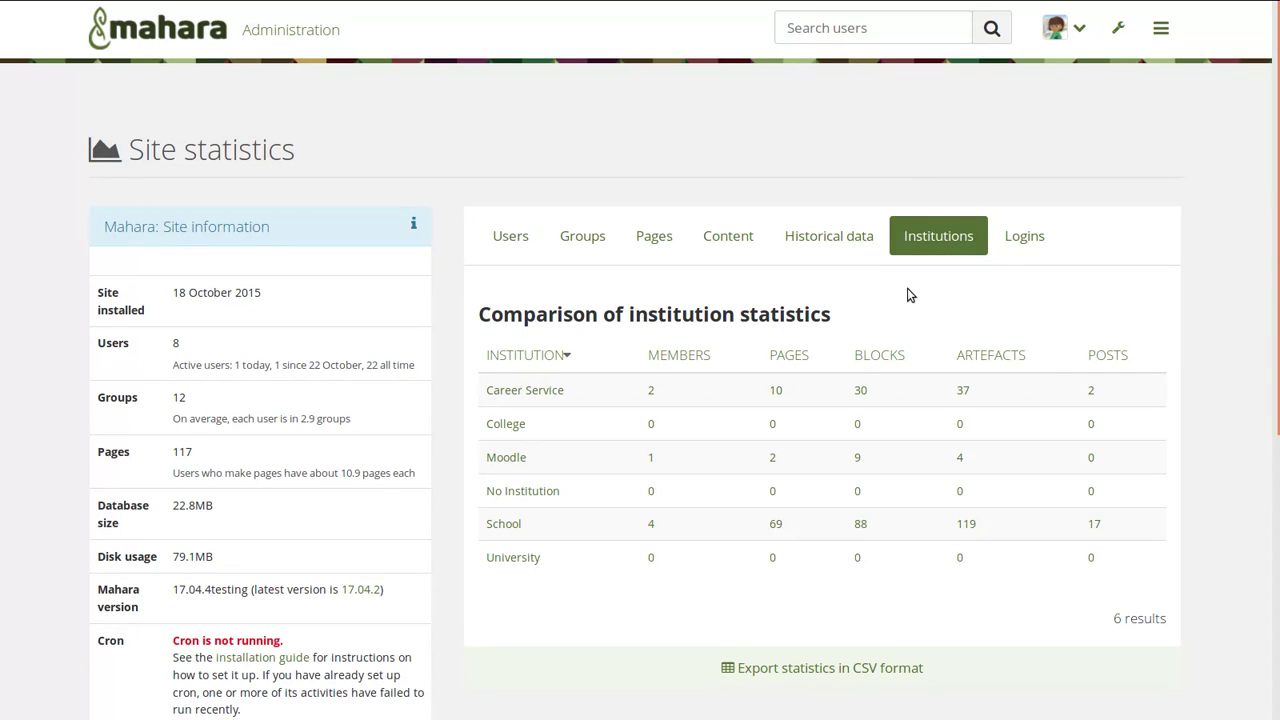
click(733, 236)
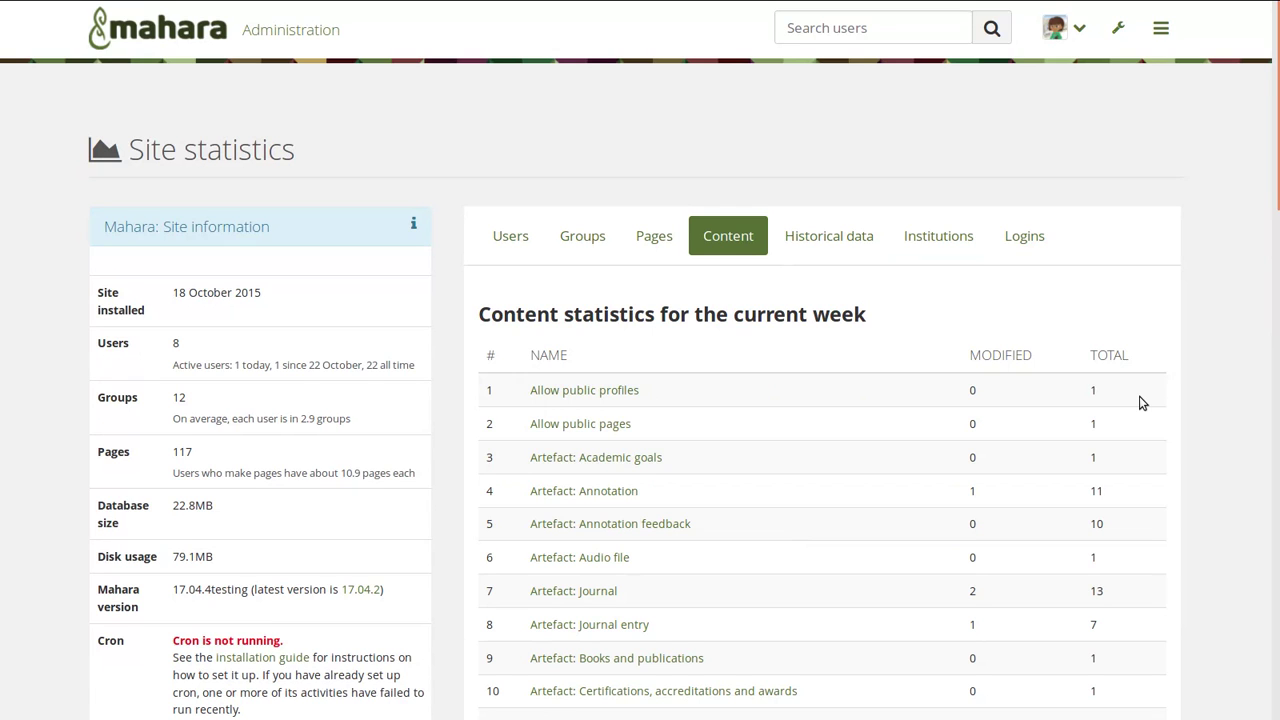
scroll(1139, 396, down, 3)
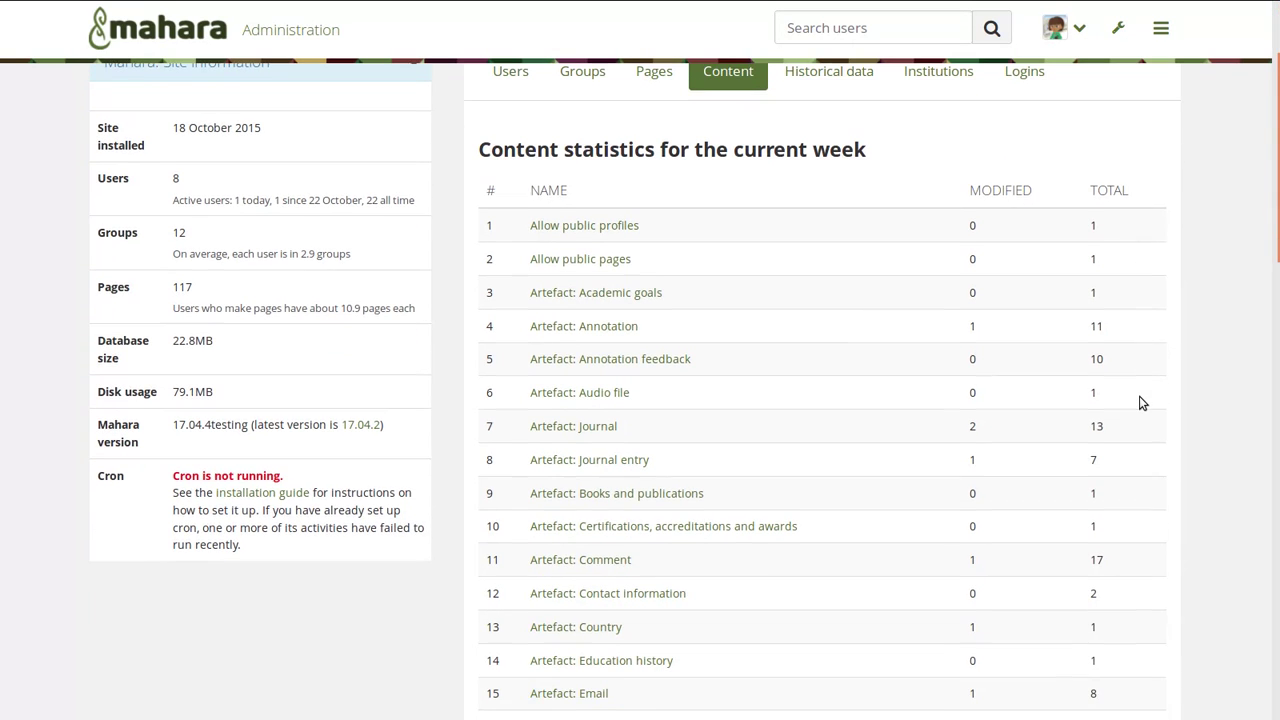
scroll(1139, 396, up, 1)
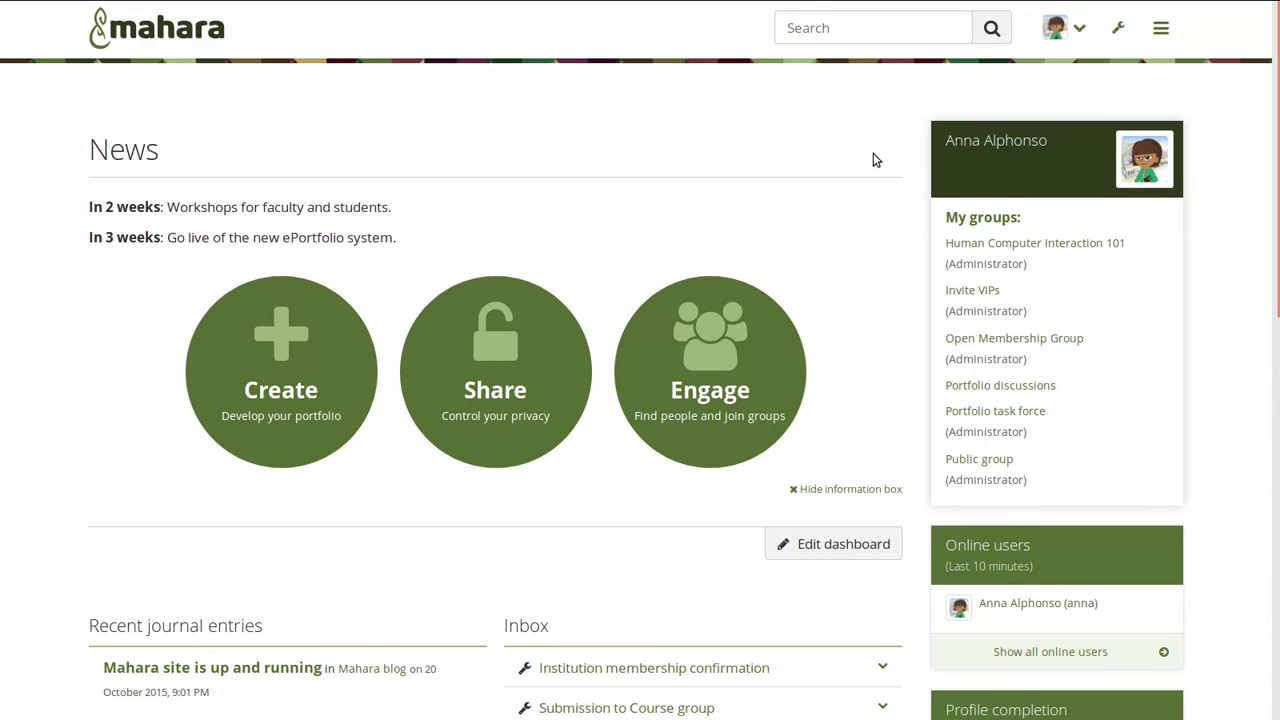
Open the administration reports, bring up the configuration of the People overview report, and check which institutions can be selected.
click(1119, 38)
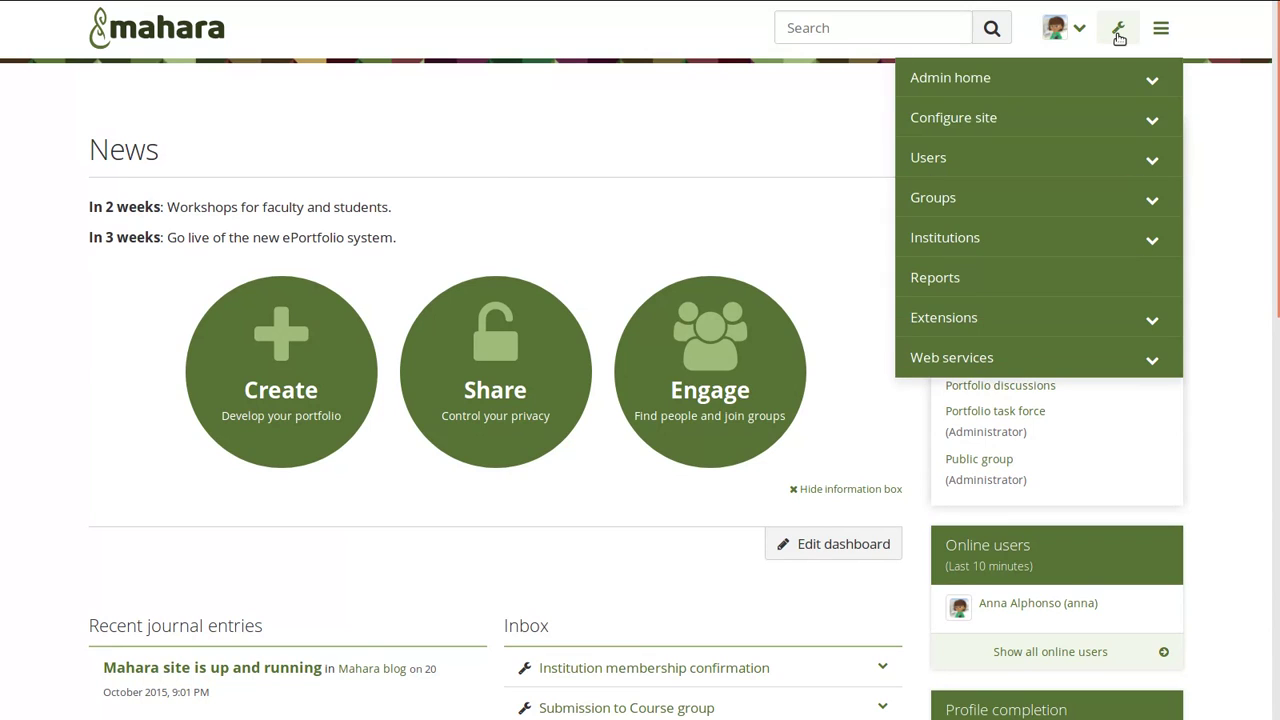
click(1069, 277)
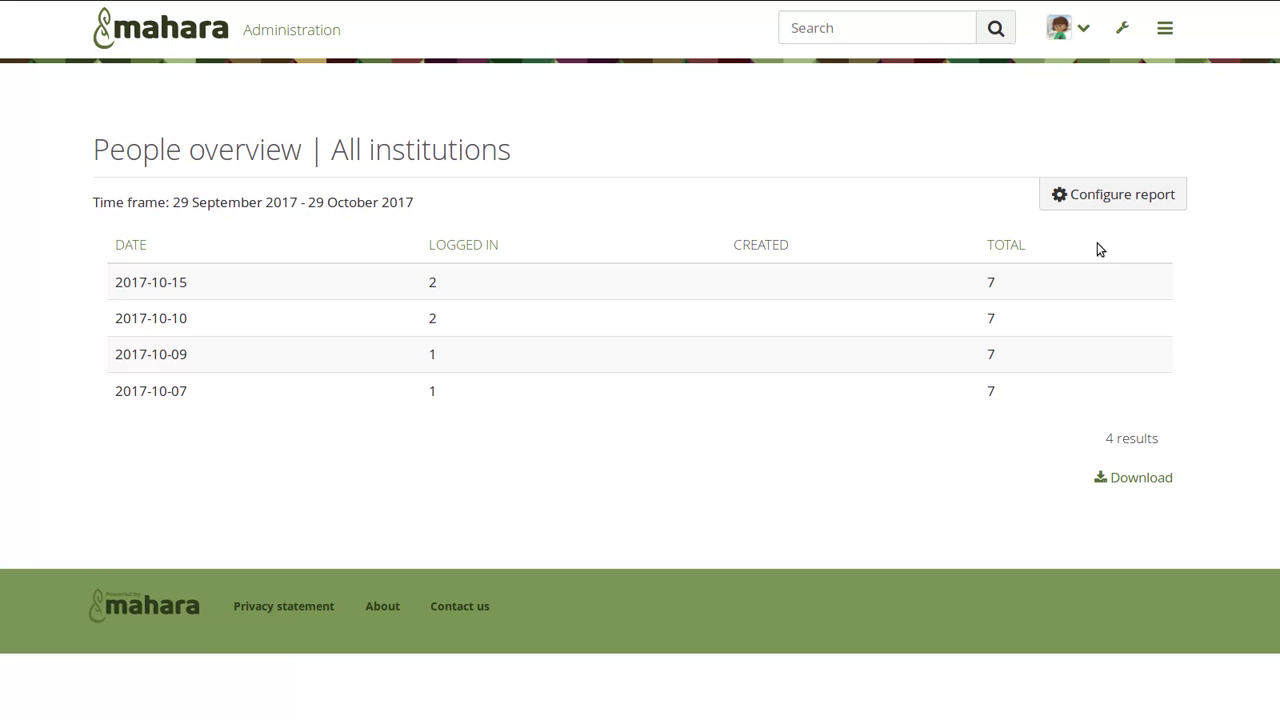
click(1115, 199)
click(1115, 197)
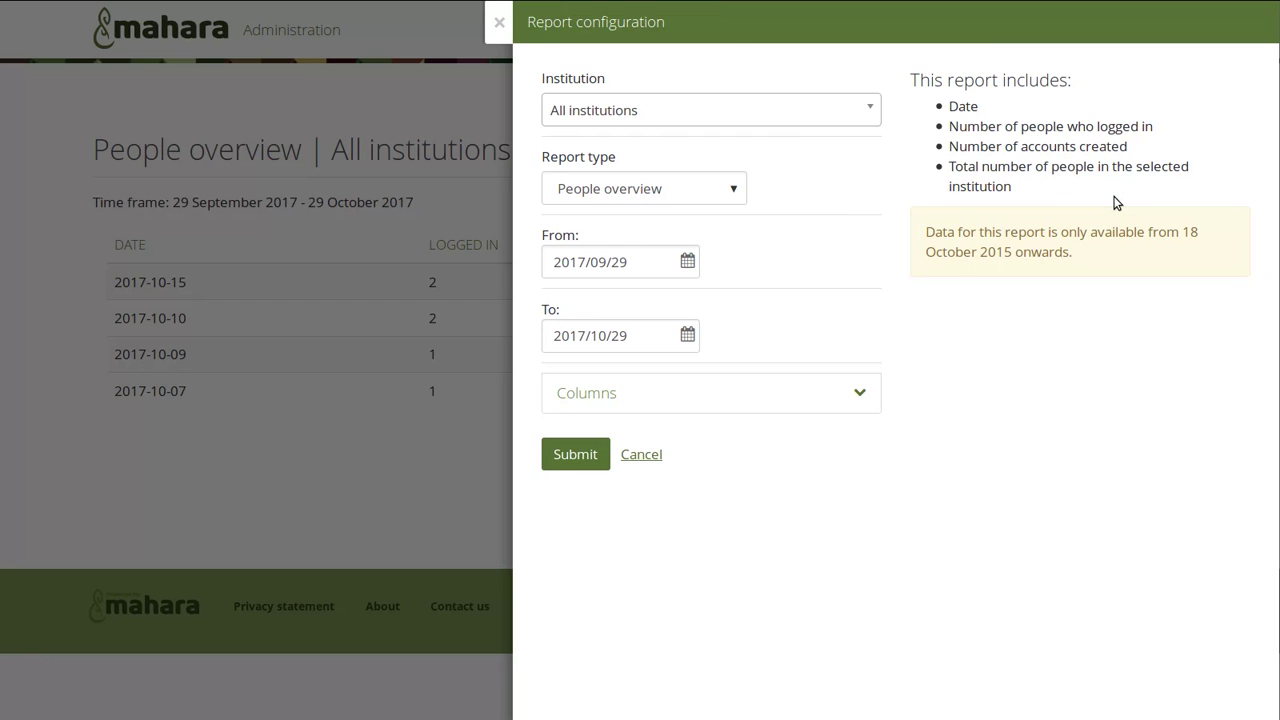
click(787, 107)
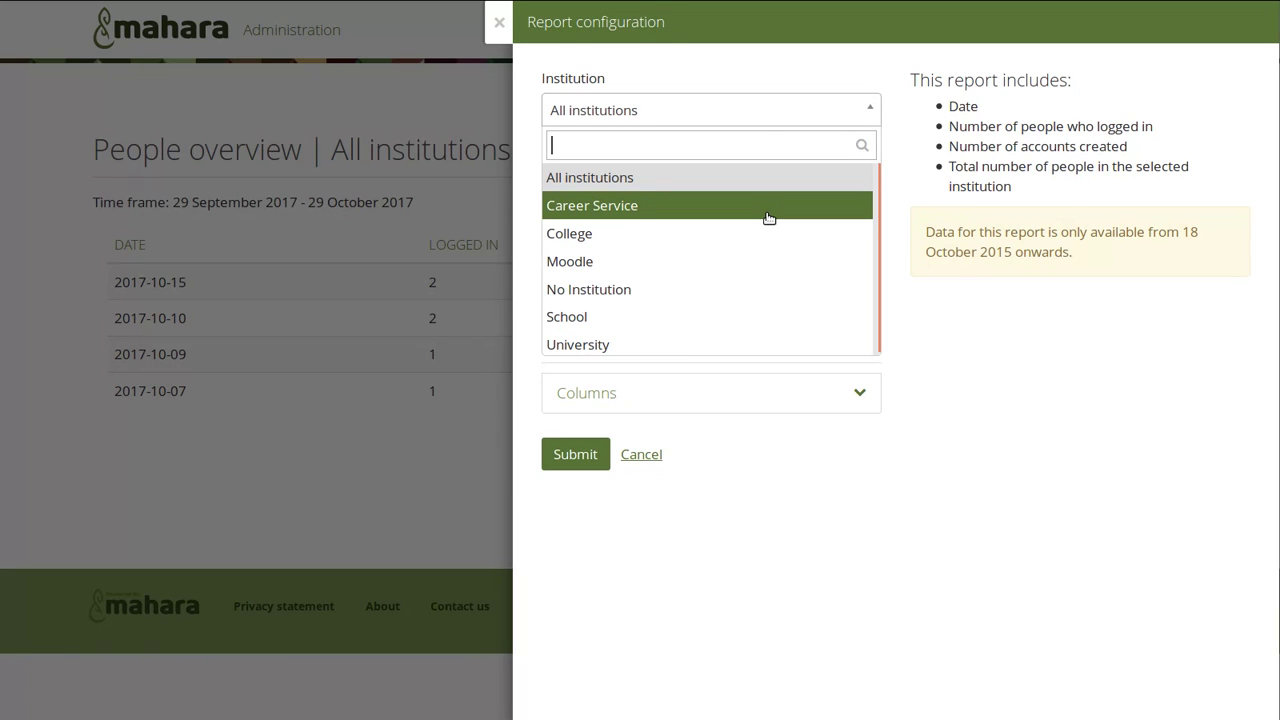
click(773, 113)
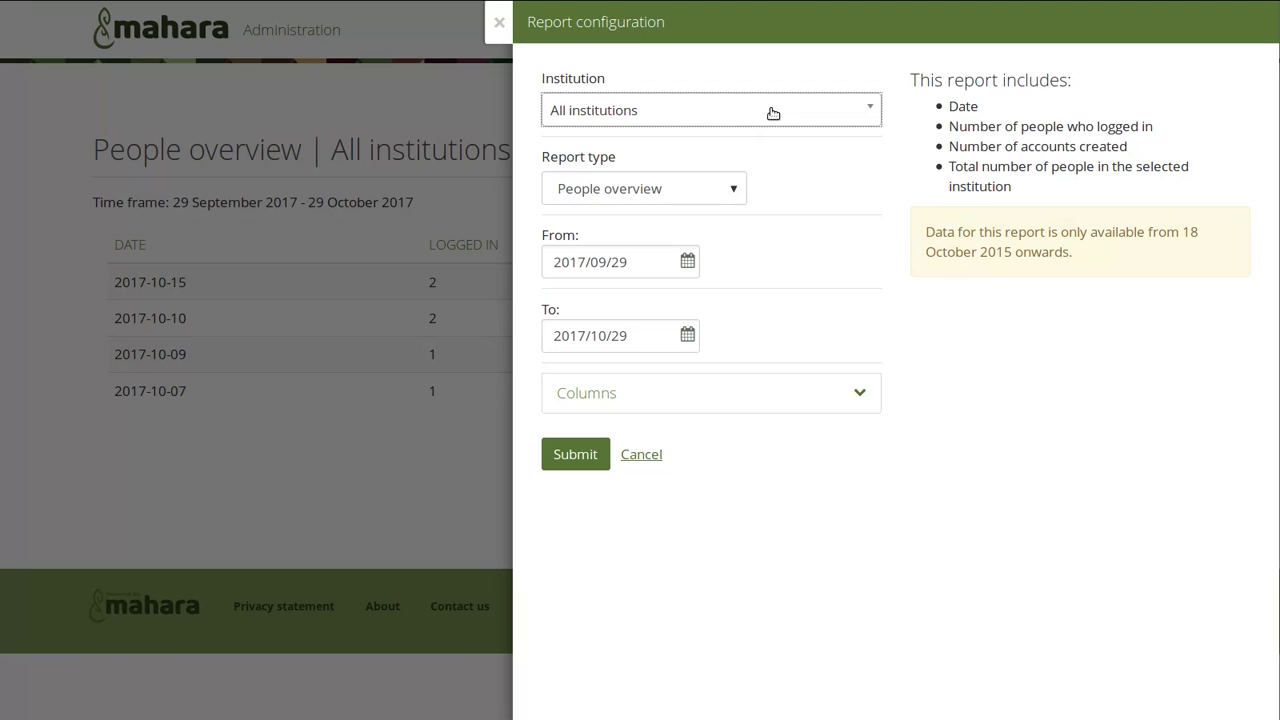
Check what the Groups report type includes, and set the report type to User activity.
click(728, 191)
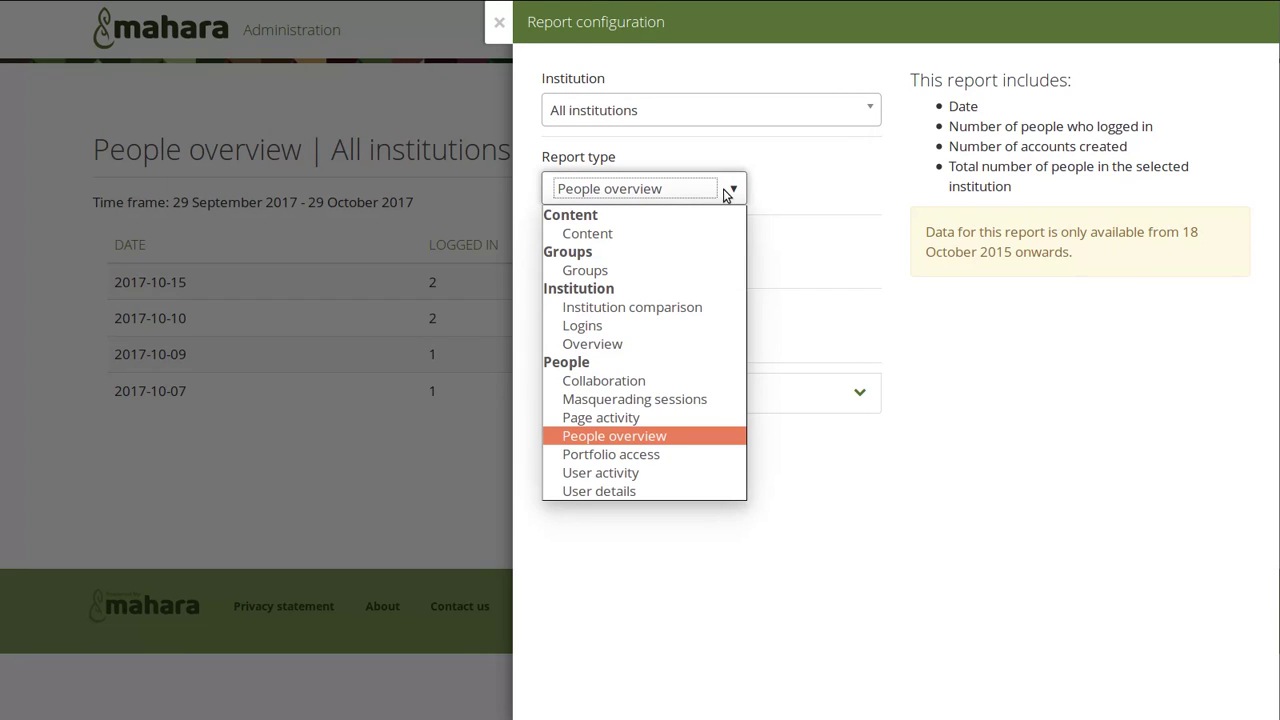
click(603, 271)
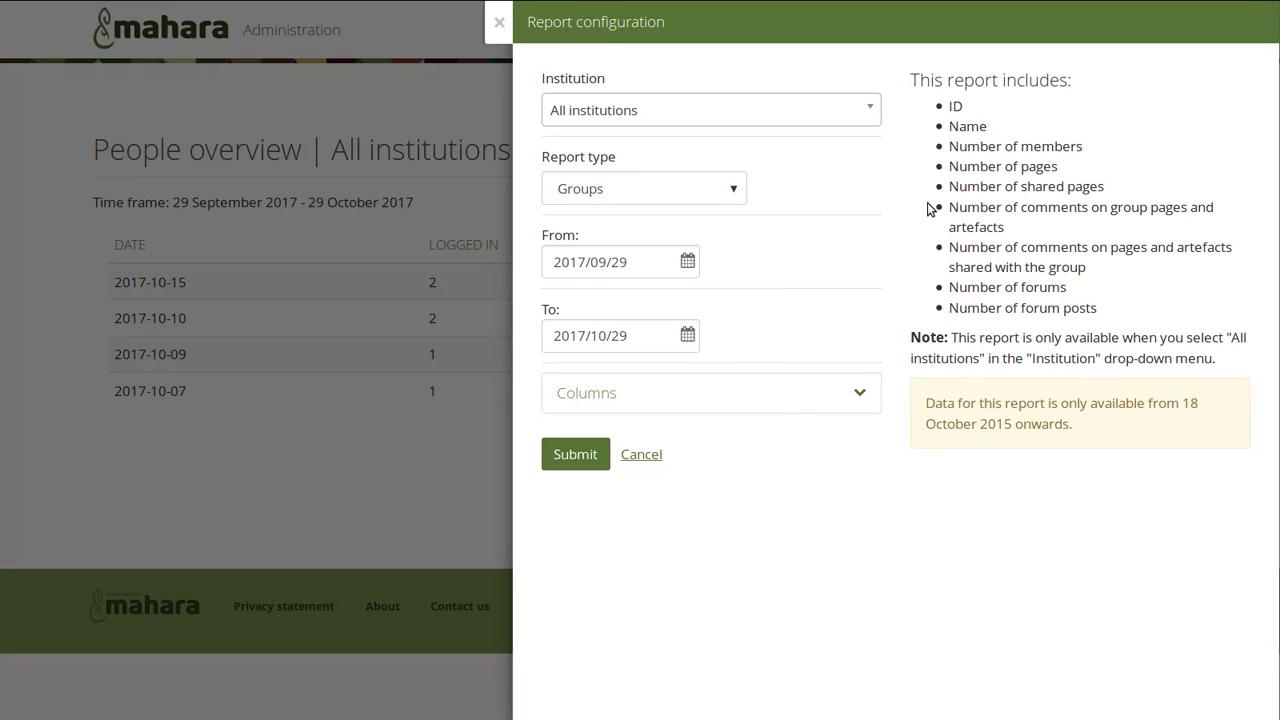
click(673, 189)
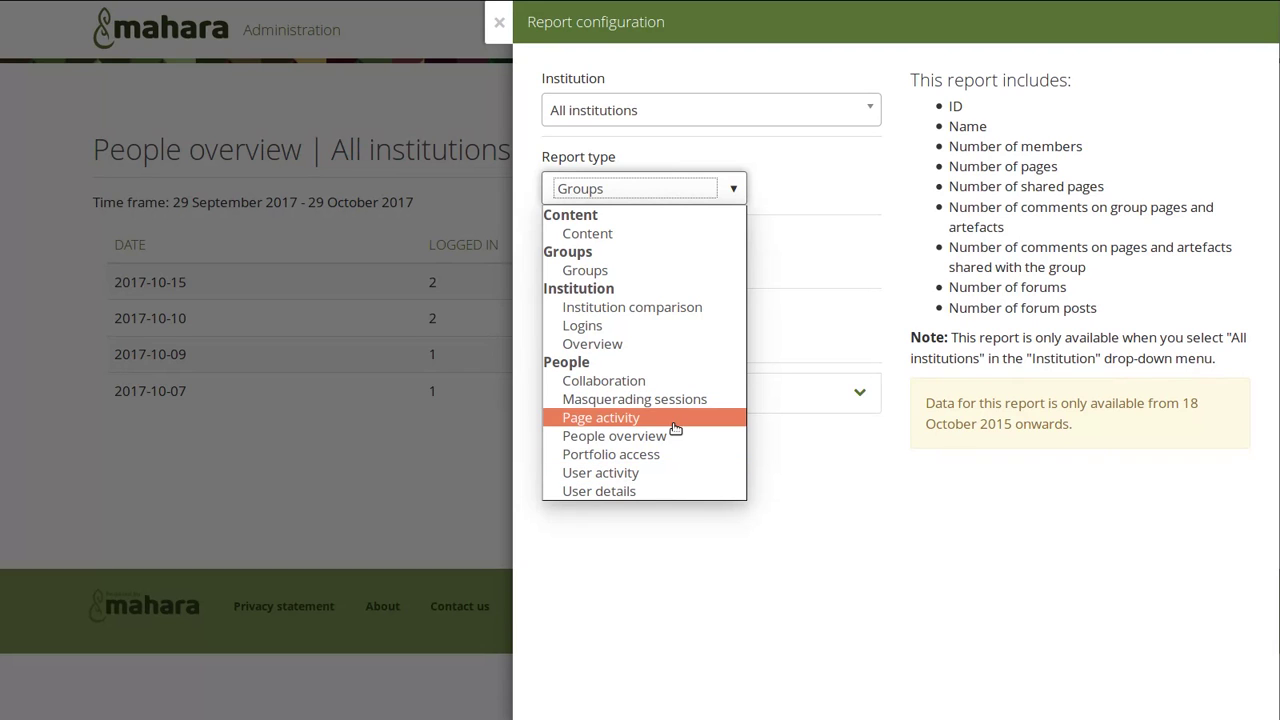
click(604, 474)
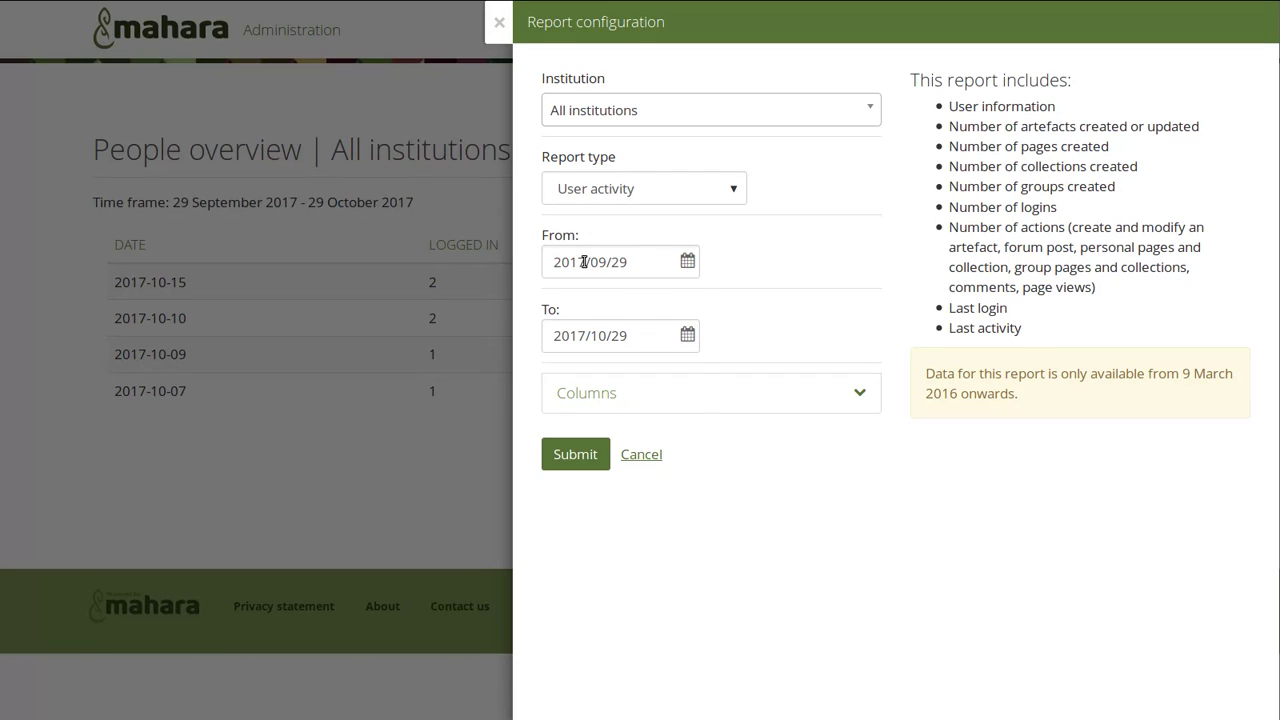
Set the report's time frame from 2016/09/29 to 2017/10/30.
click(586, 262)
key(BackSpace)
text(6)
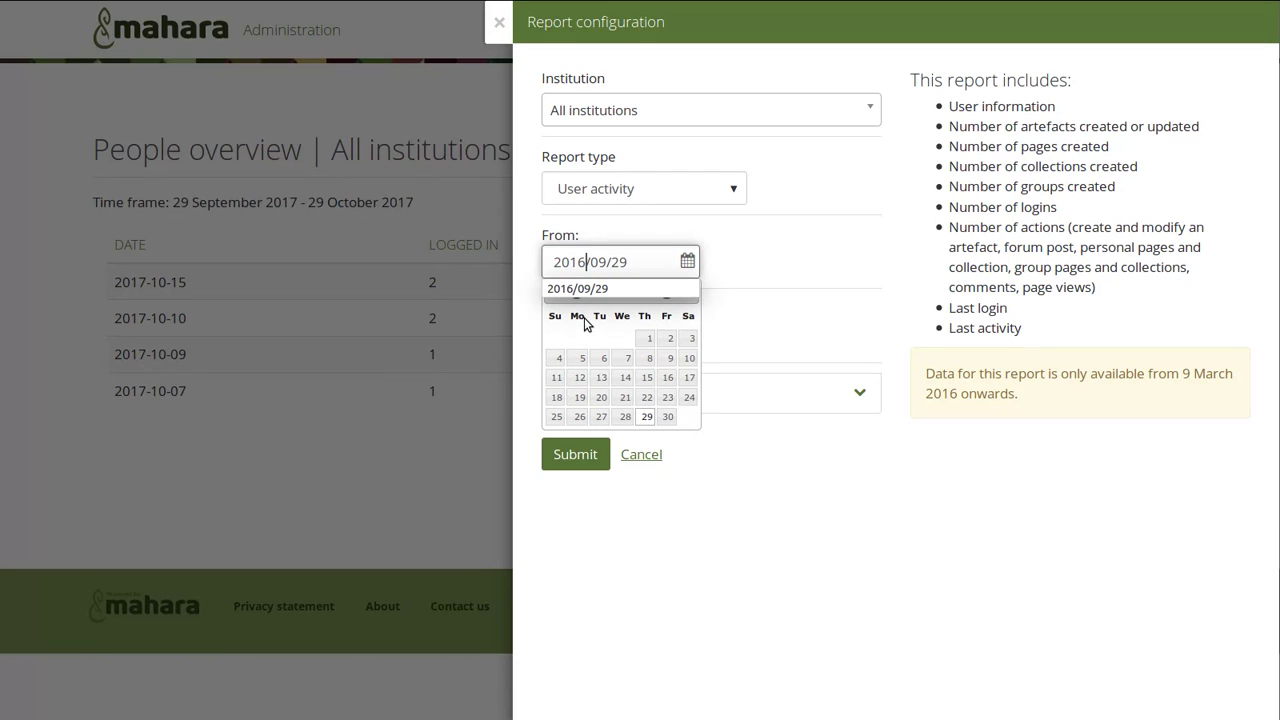
click(760, 262)
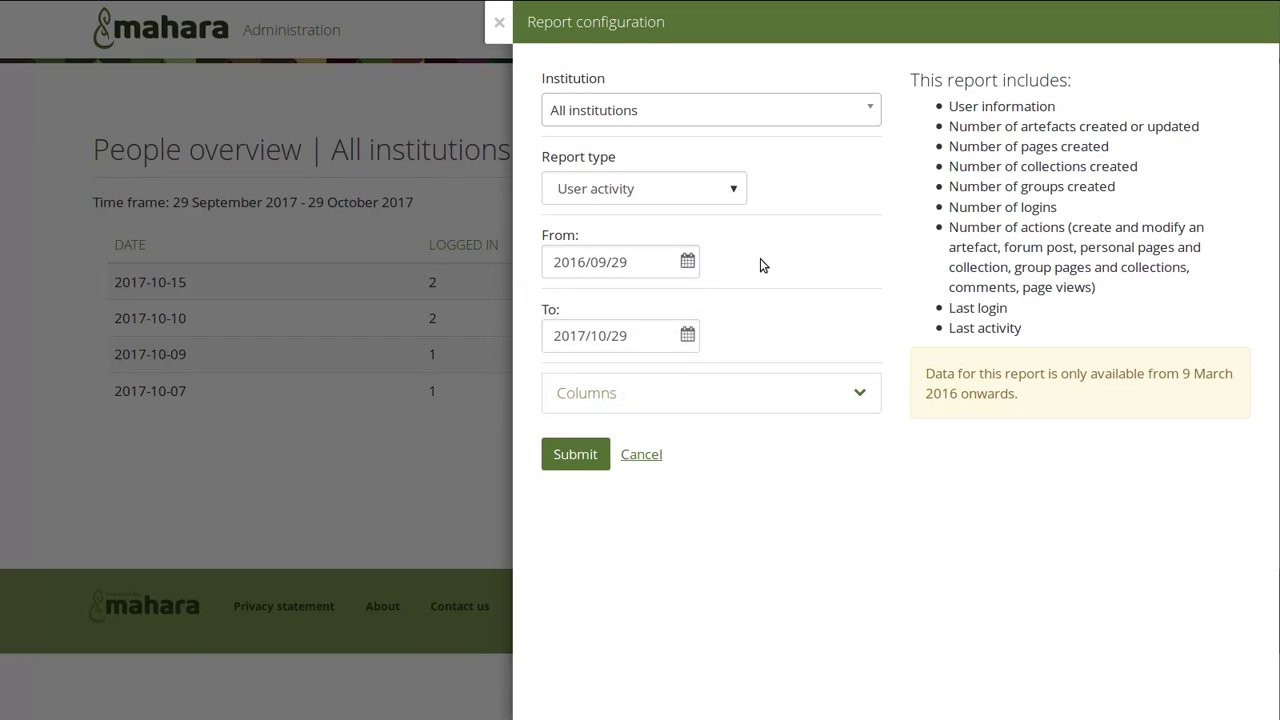
click(655, 337)
key(BackSpace)
key(BackSpace)
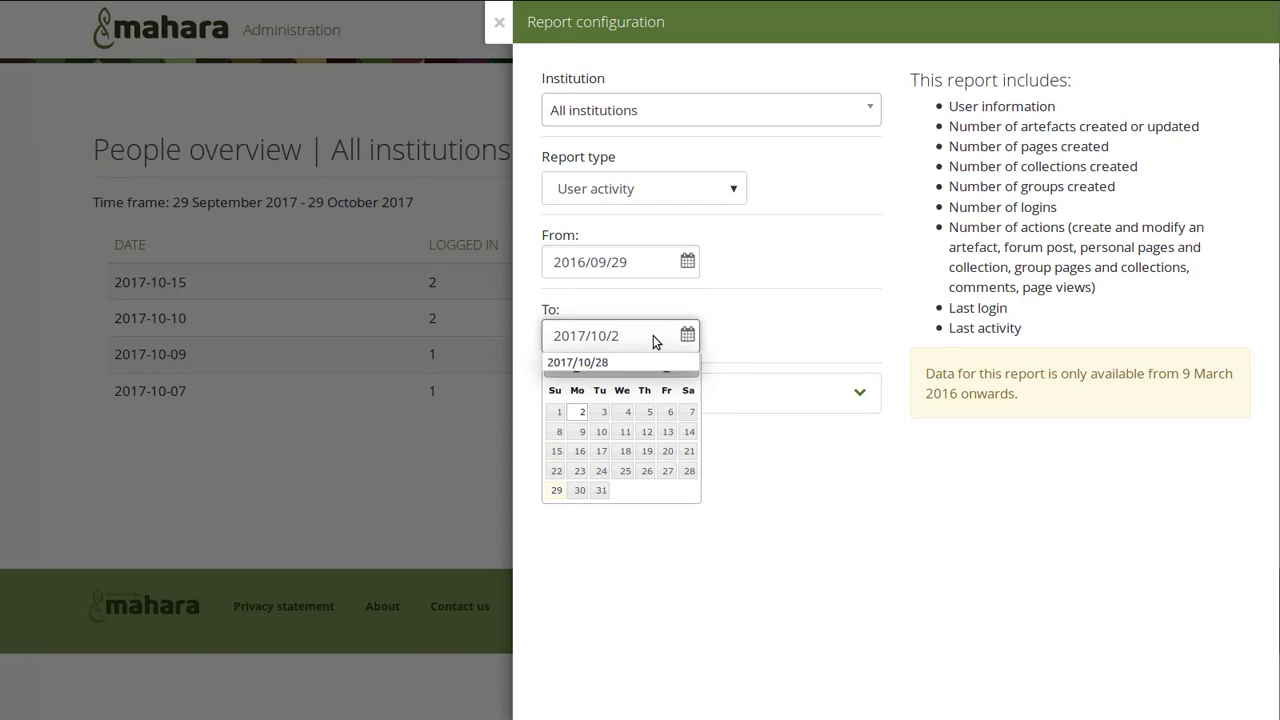
text(30)
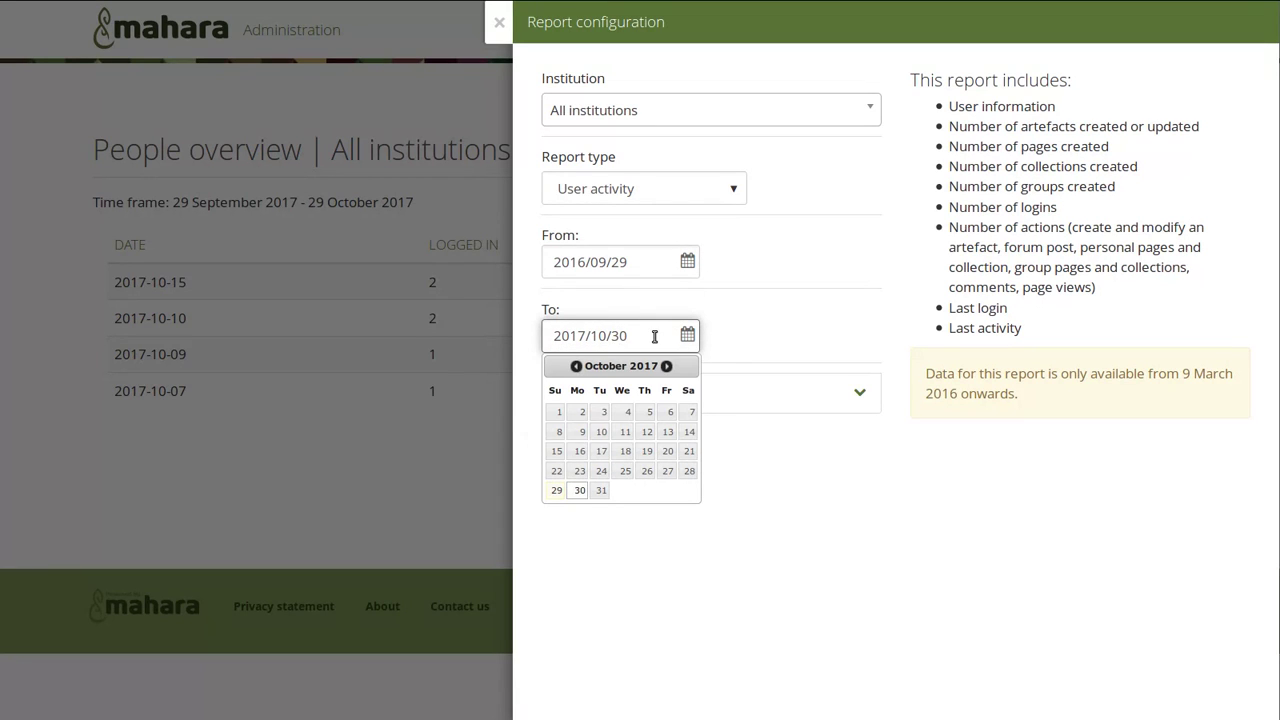
click(784, 325)
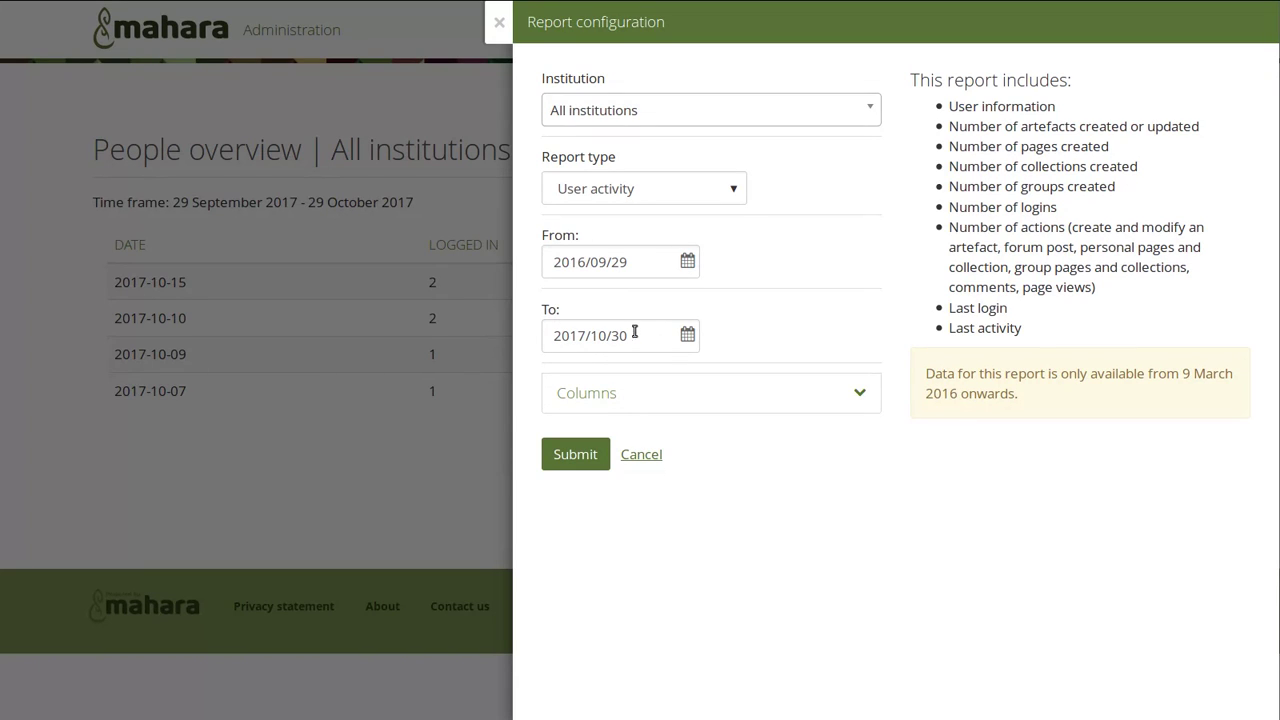
Look through the report's available columns and generate the User activity report for all institutions.
click(671, 393)
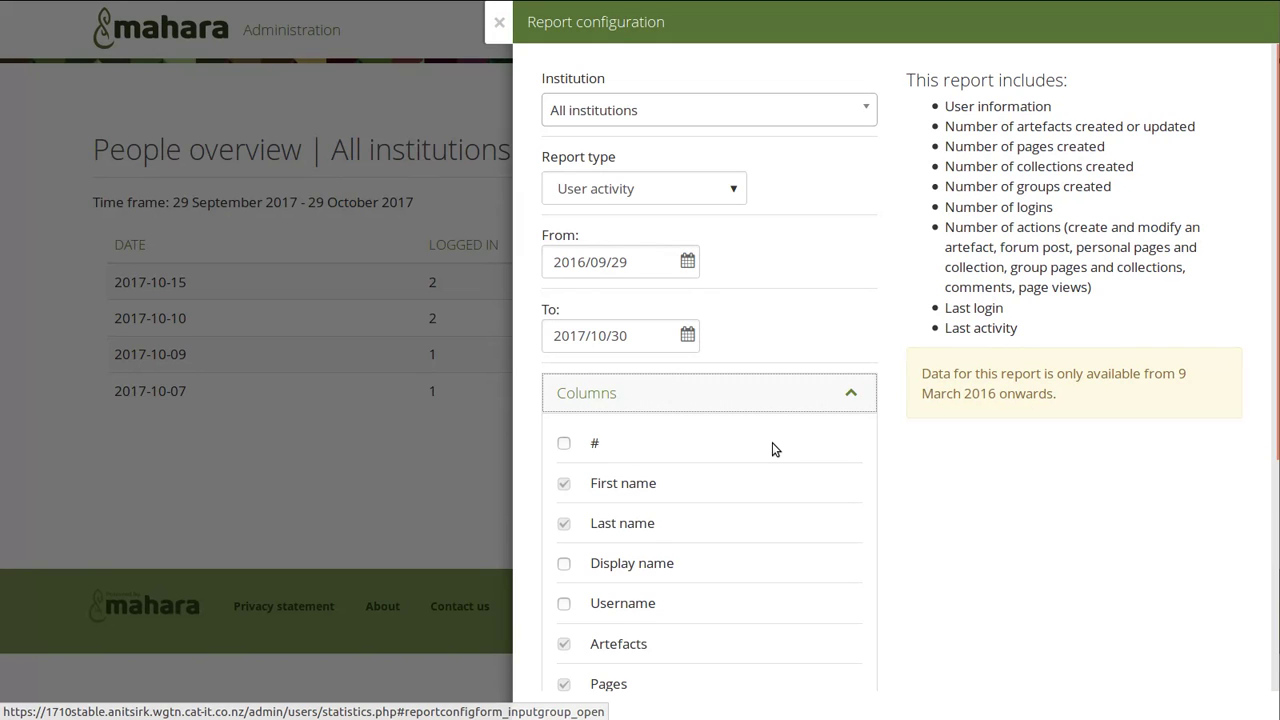
scroll(772, 443, down, 2)
scroll(772, 443, down, 3)
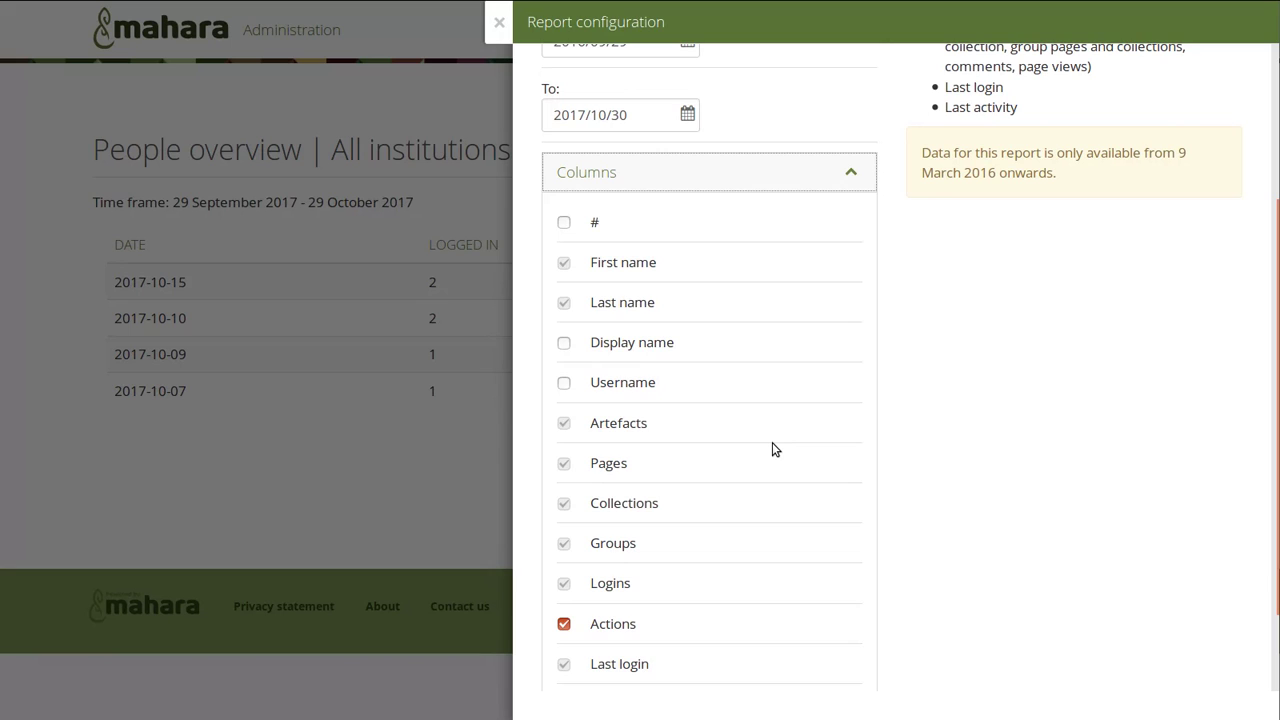
scroll(772, 442, down, 3)
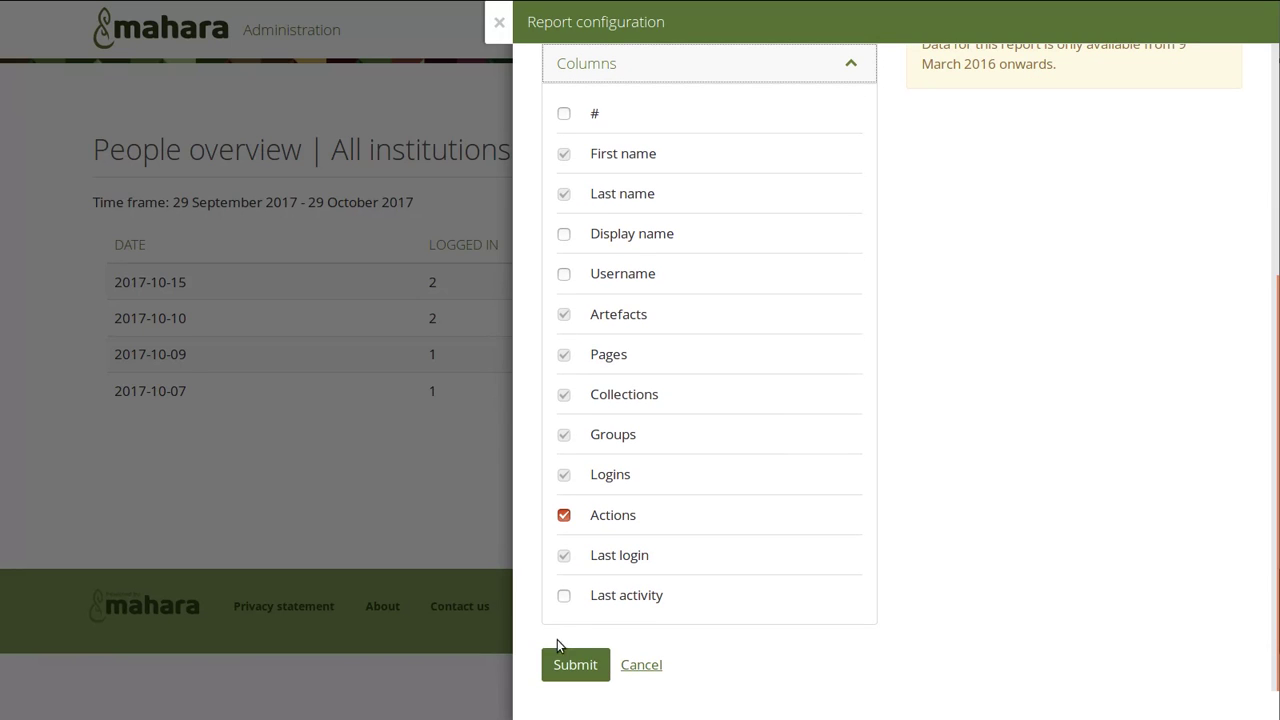
click(575, 665)
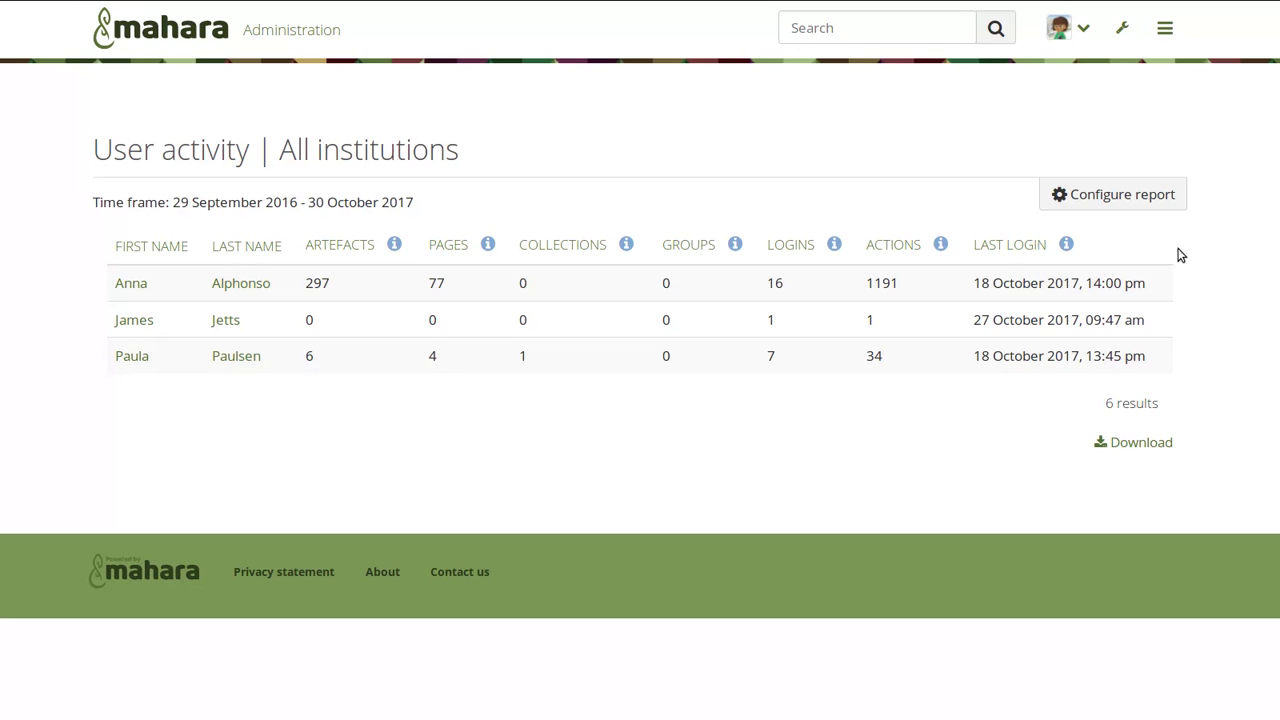
Open the notifications inbox and search it for "access".
click(1091, 37)
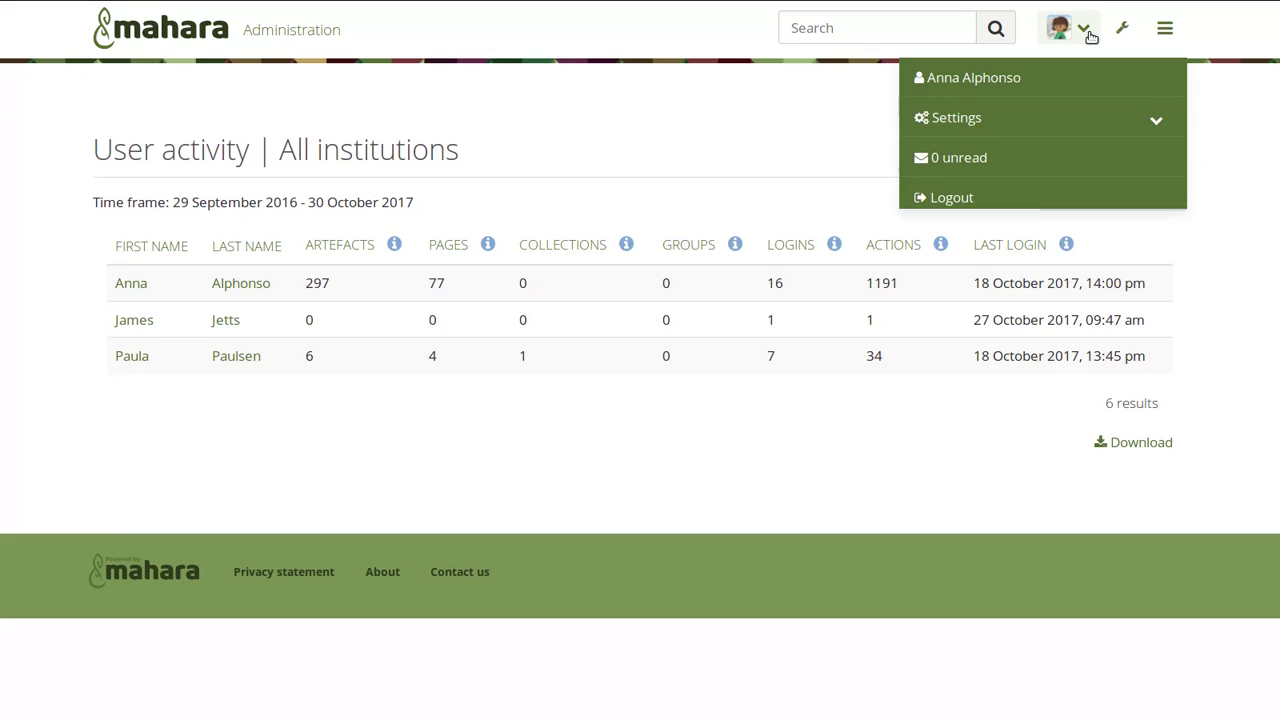
click(970, 157)
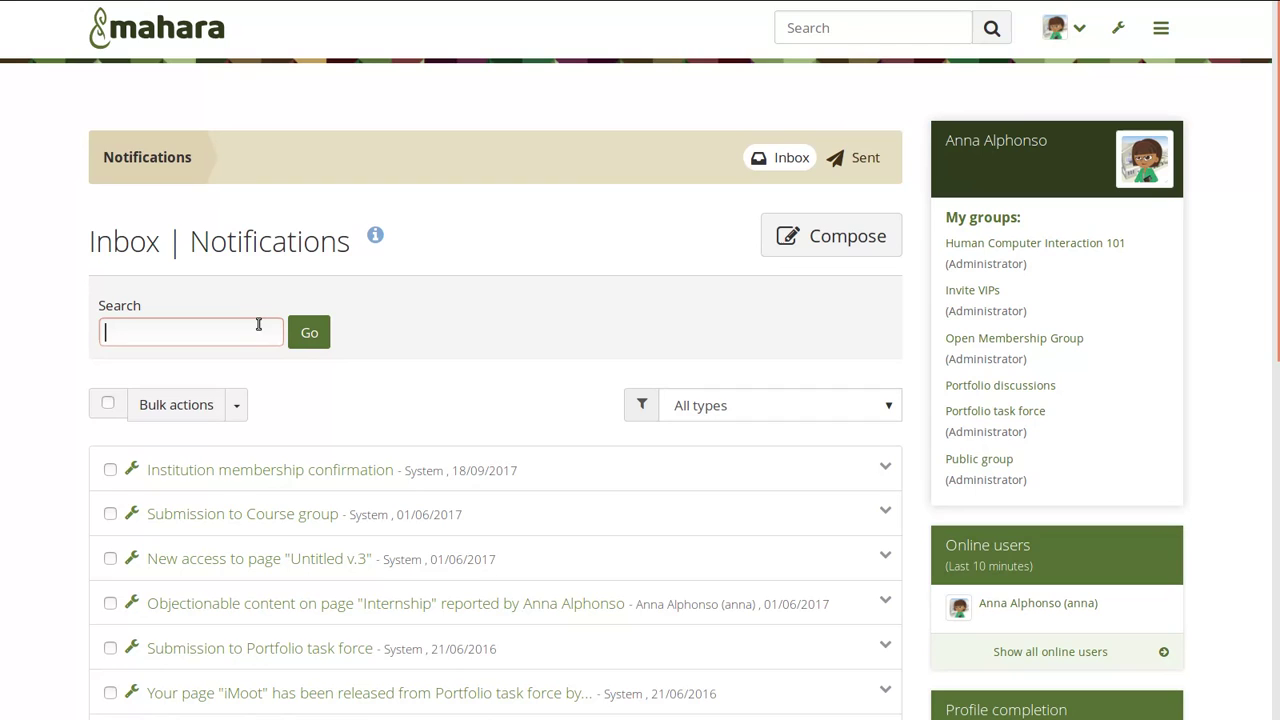
text(access)
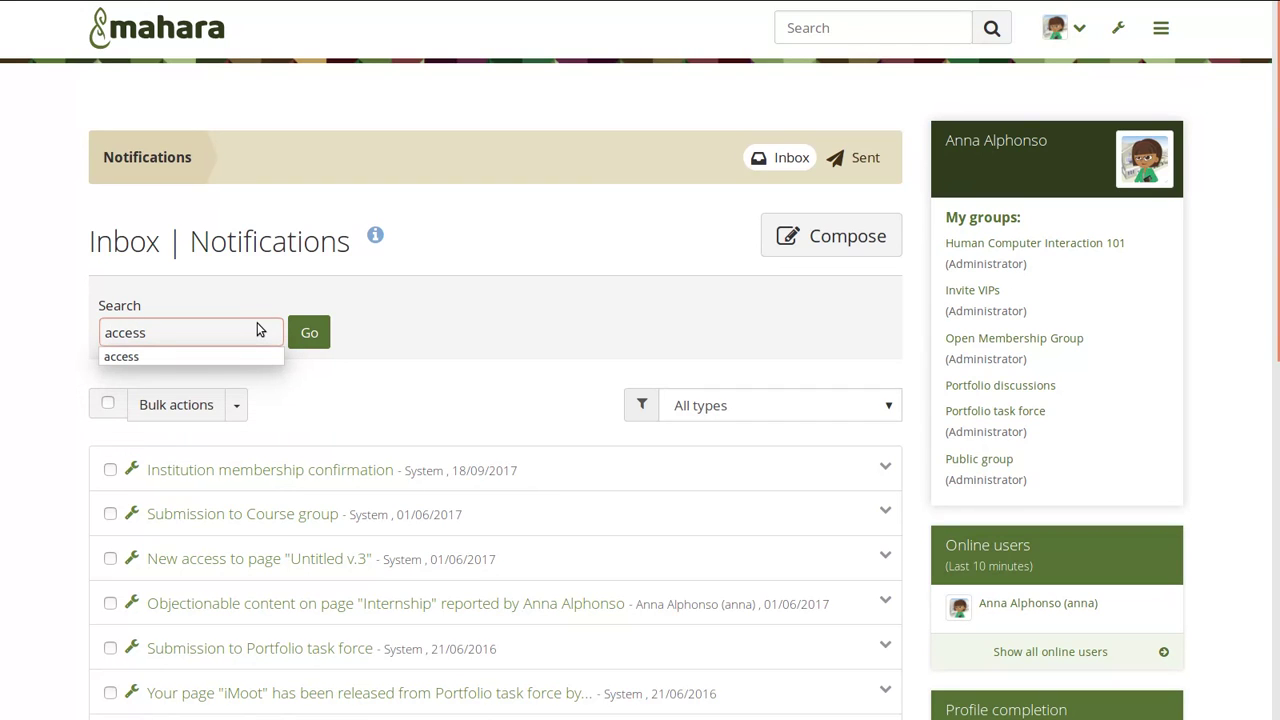
click(307, 337)
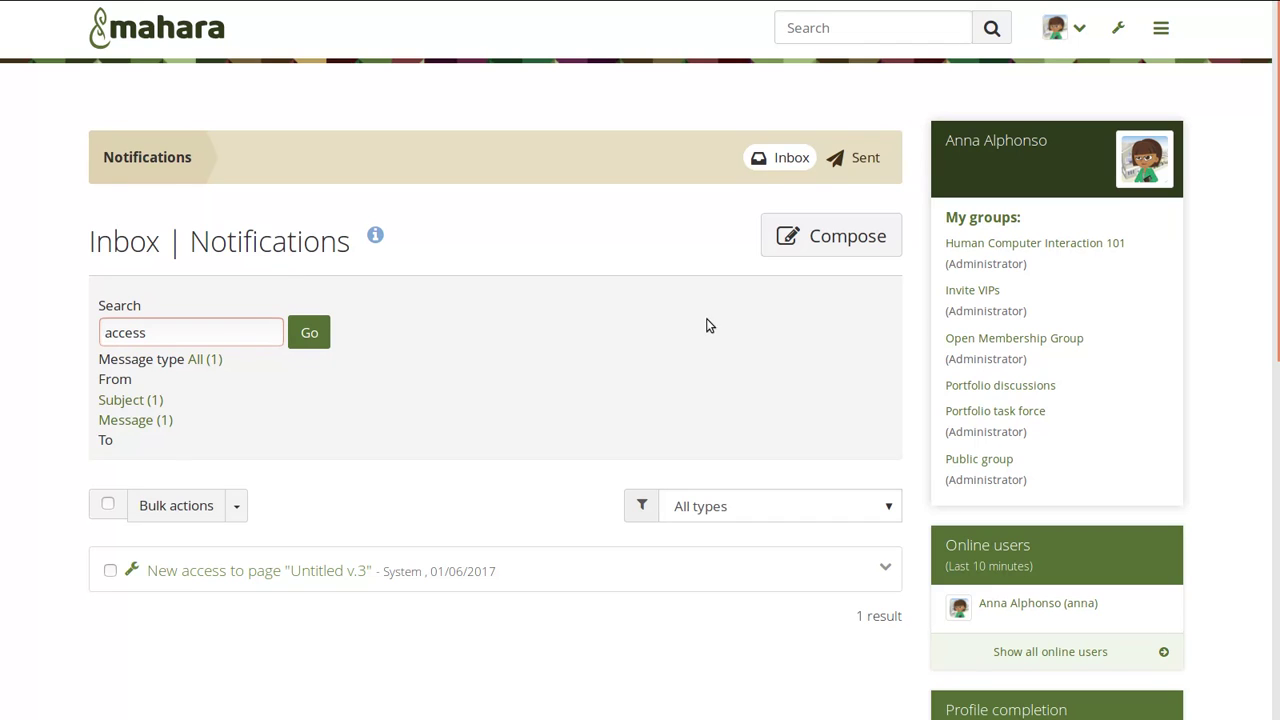
Leave full-screen mode, narrow the browser window to examine the inbox's responsive page header, and maximize the window again.
key(F11)
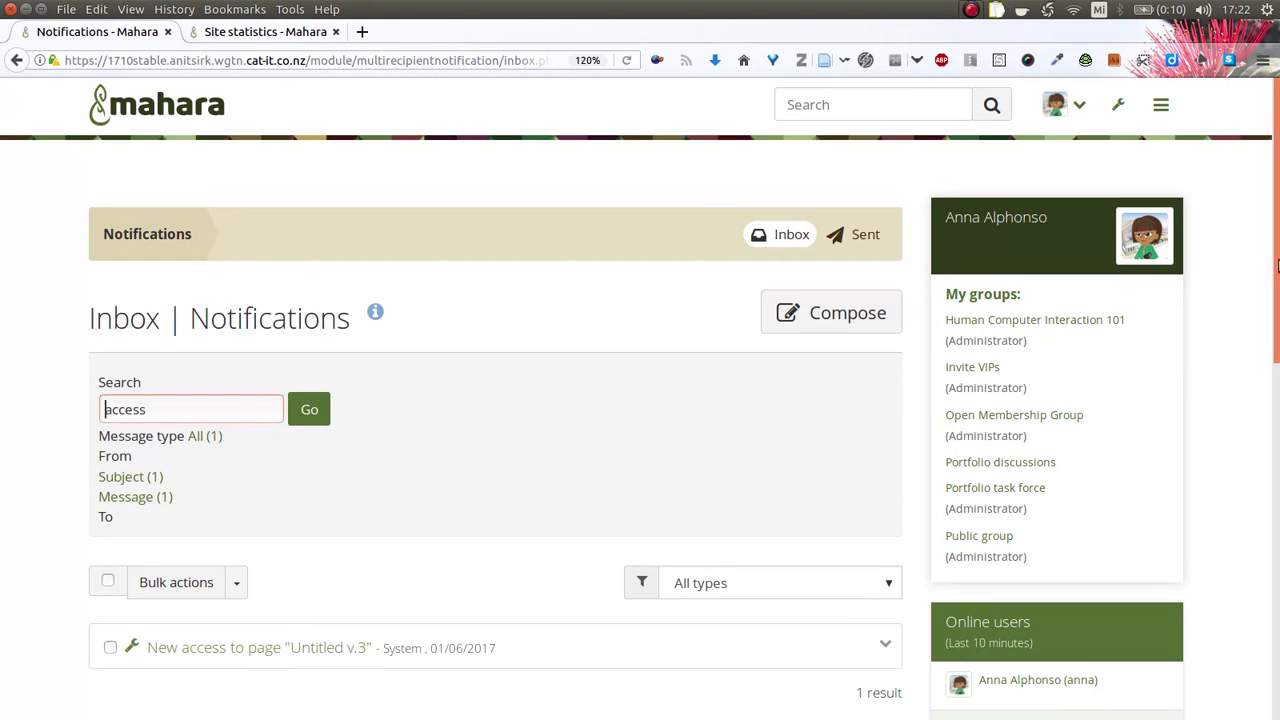
double_click(722, 12)
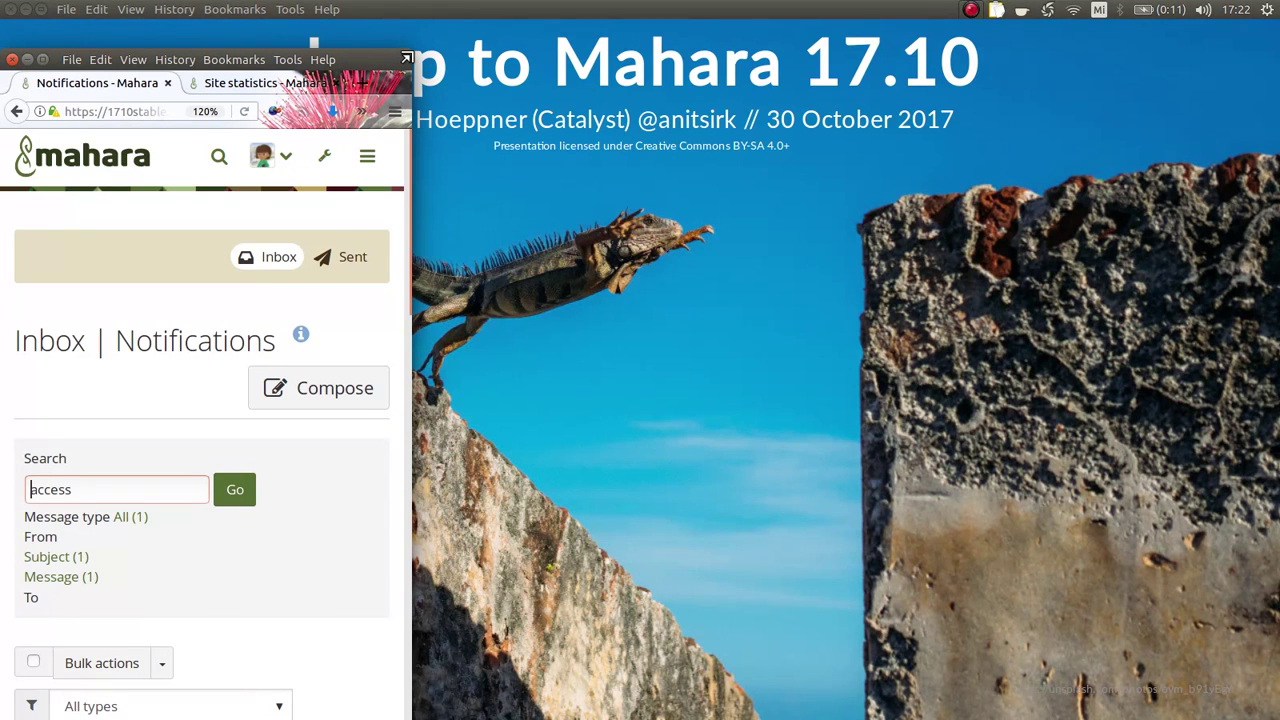
drag(410, 50, 207, 51)
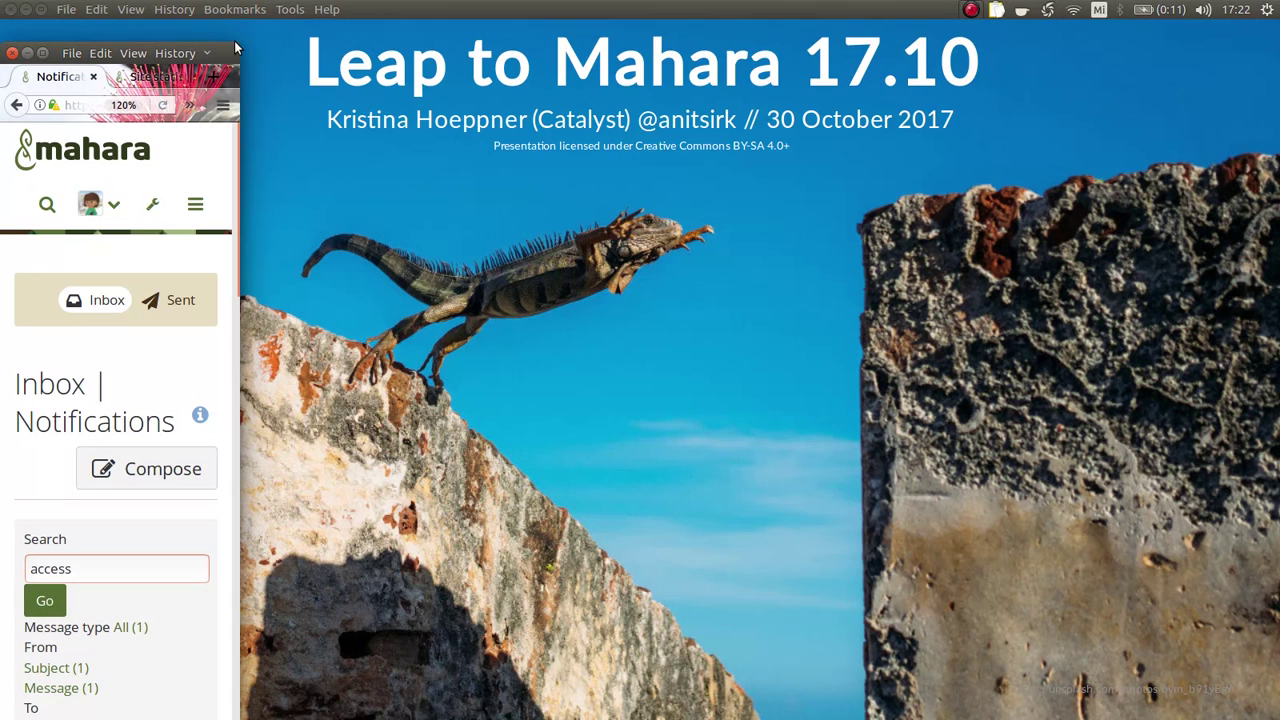
drag(237, 49, 298, 47)
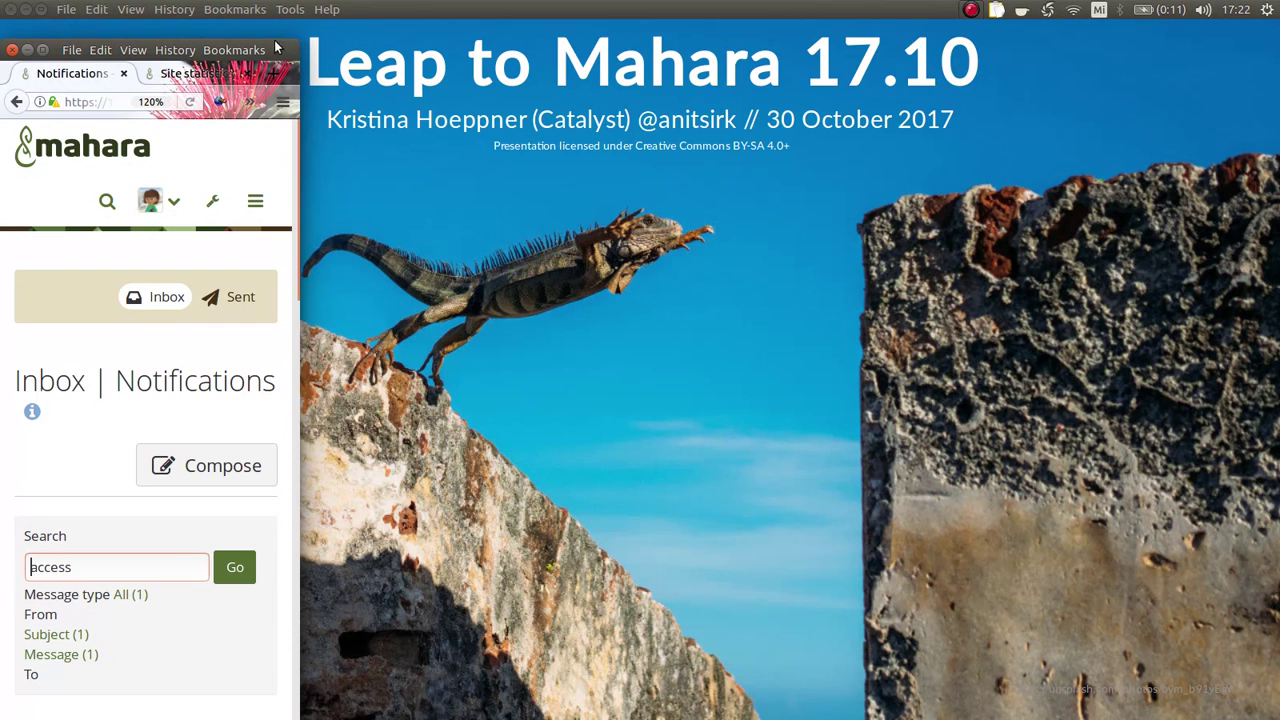
double_click(276, 47)
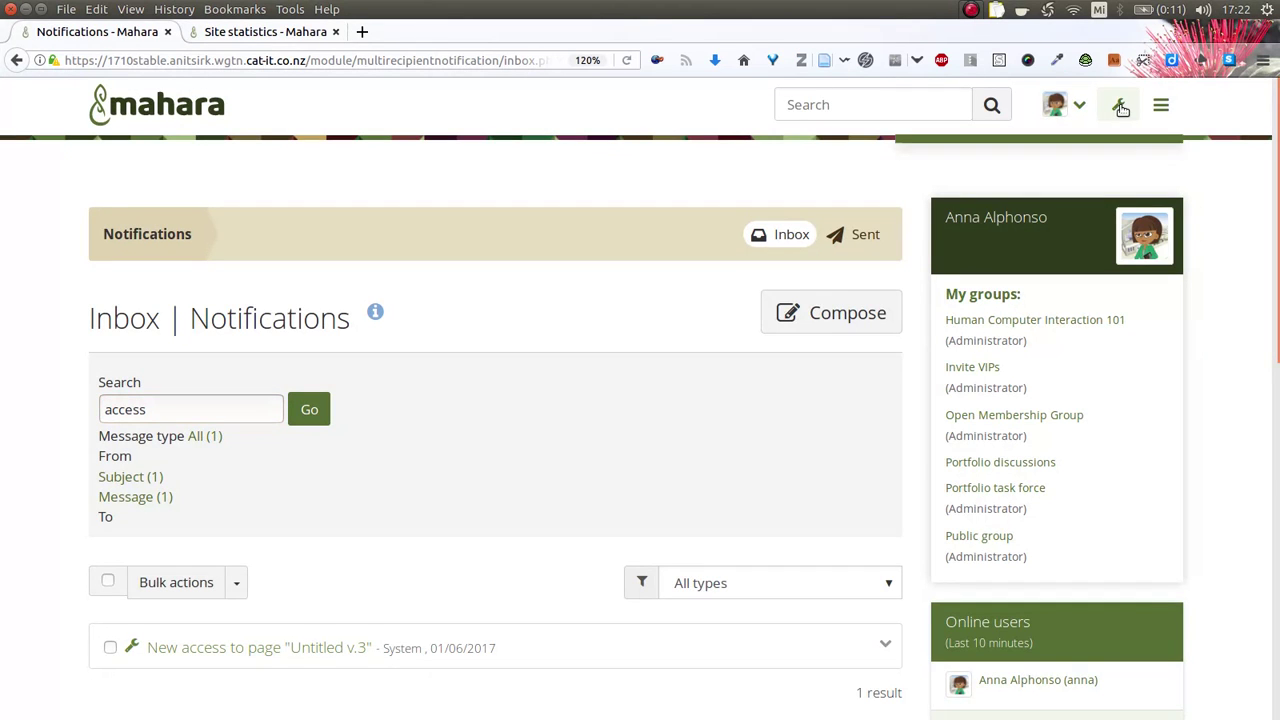
Go to the institutions administration and open the School institution's settings.
click(1121, 107)
click(1088, 313)
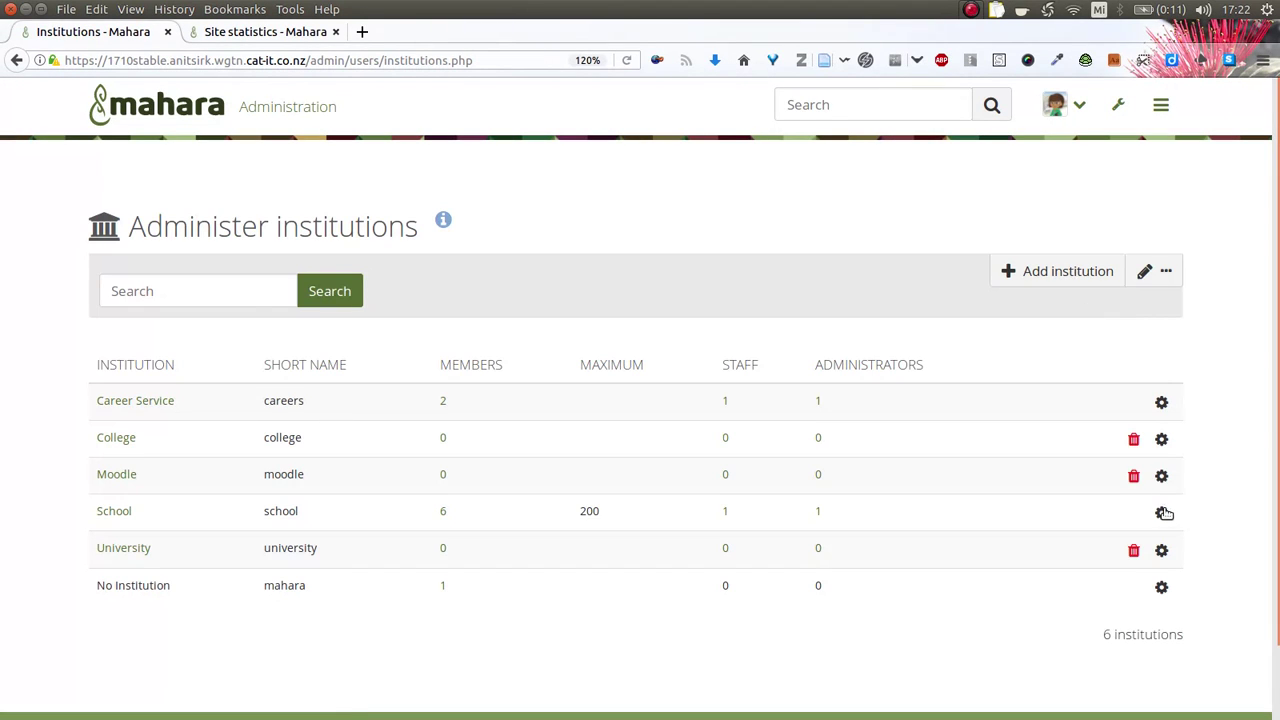
click(1162, 512)
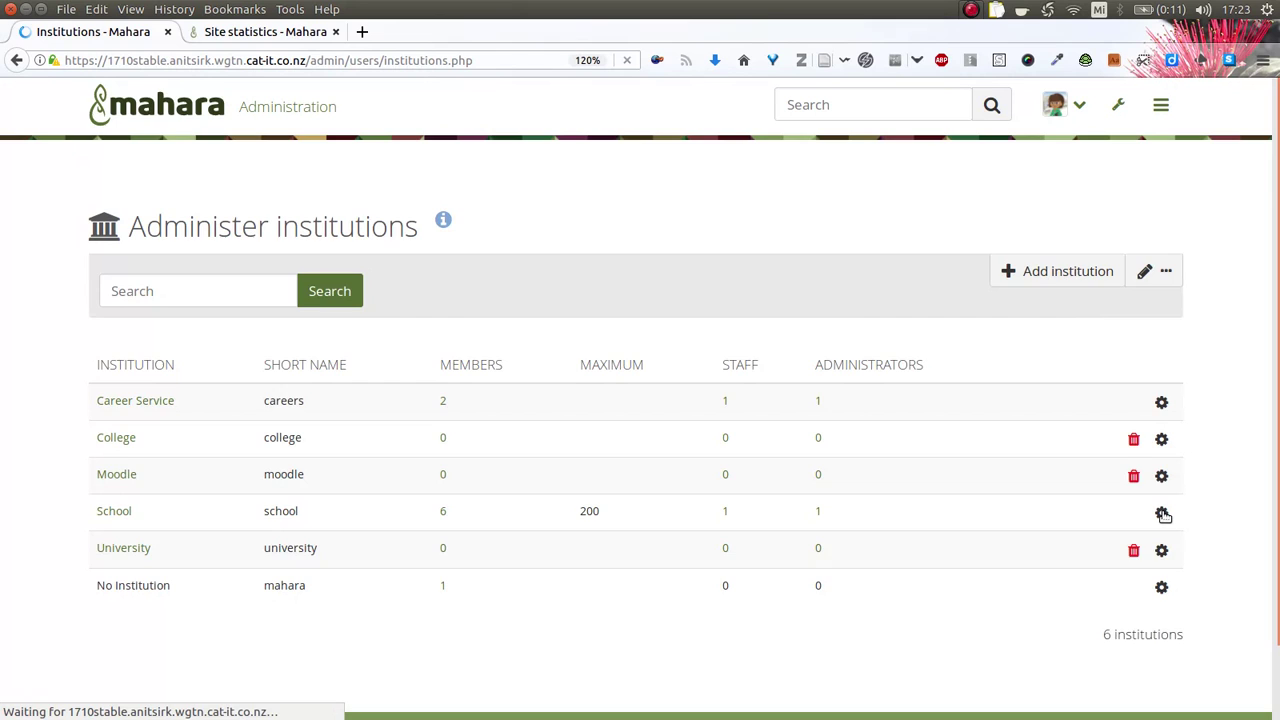
Choose MaharaRauiri_2017_400x400.png as the School institution's small logo and save the institution settings.
scroll(843, 549, down, 3)
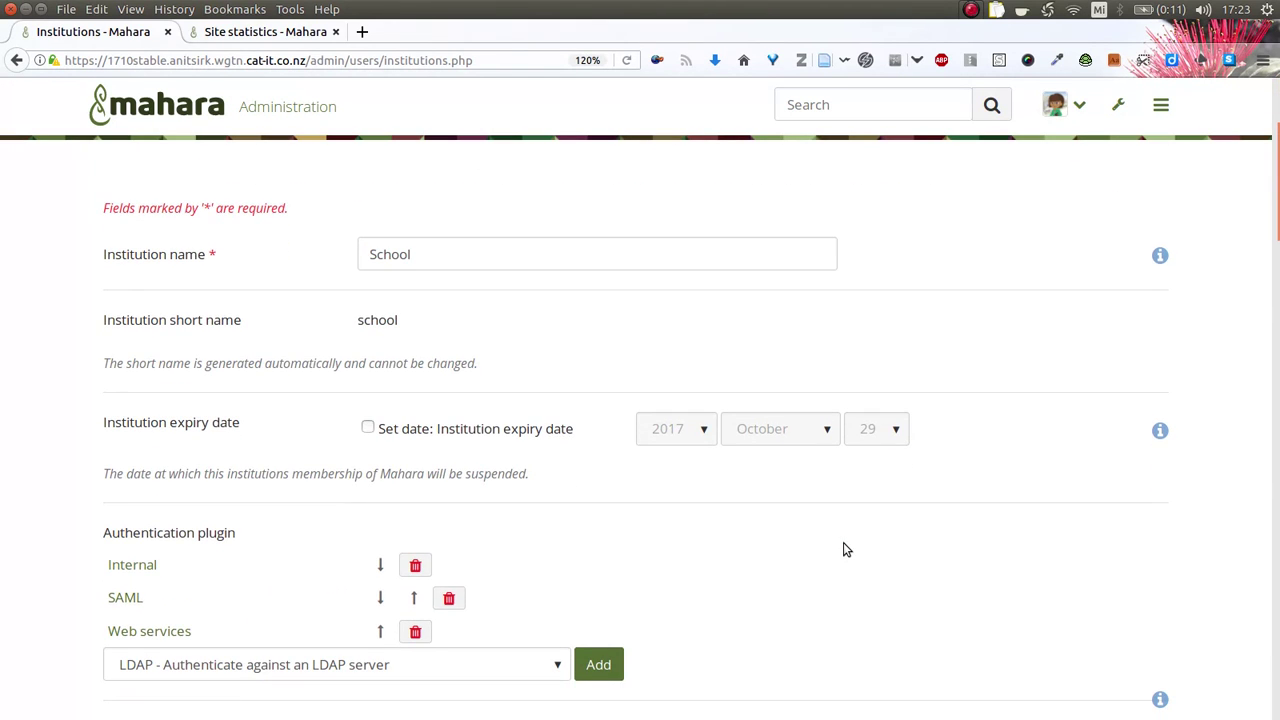
scroll(843, 549, down, 10)
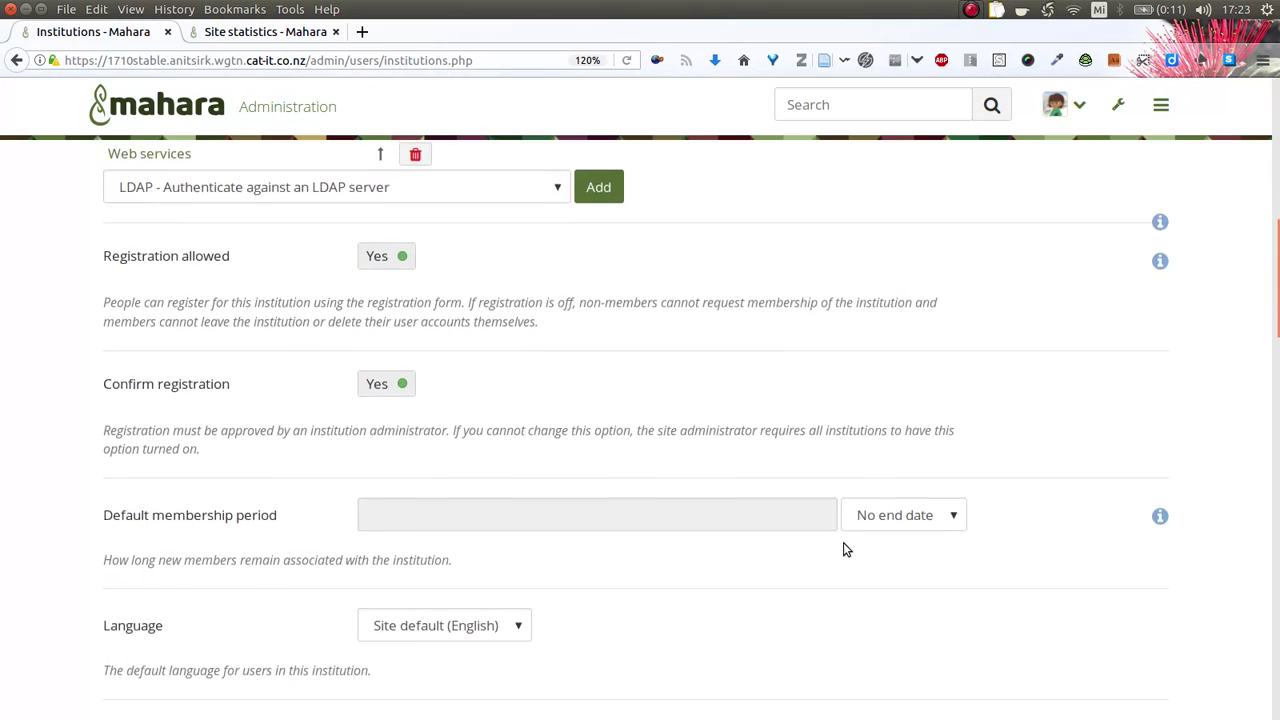
scroll(843, 547, down, 3)
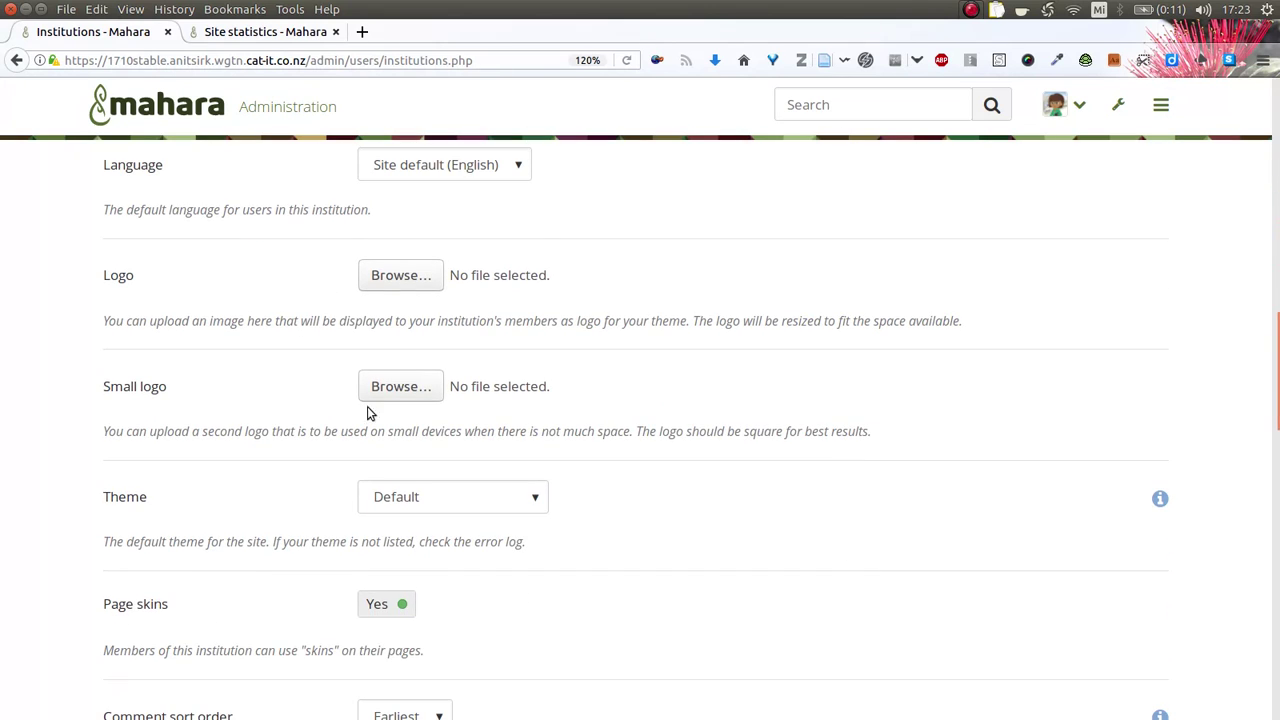
click(409, 387)
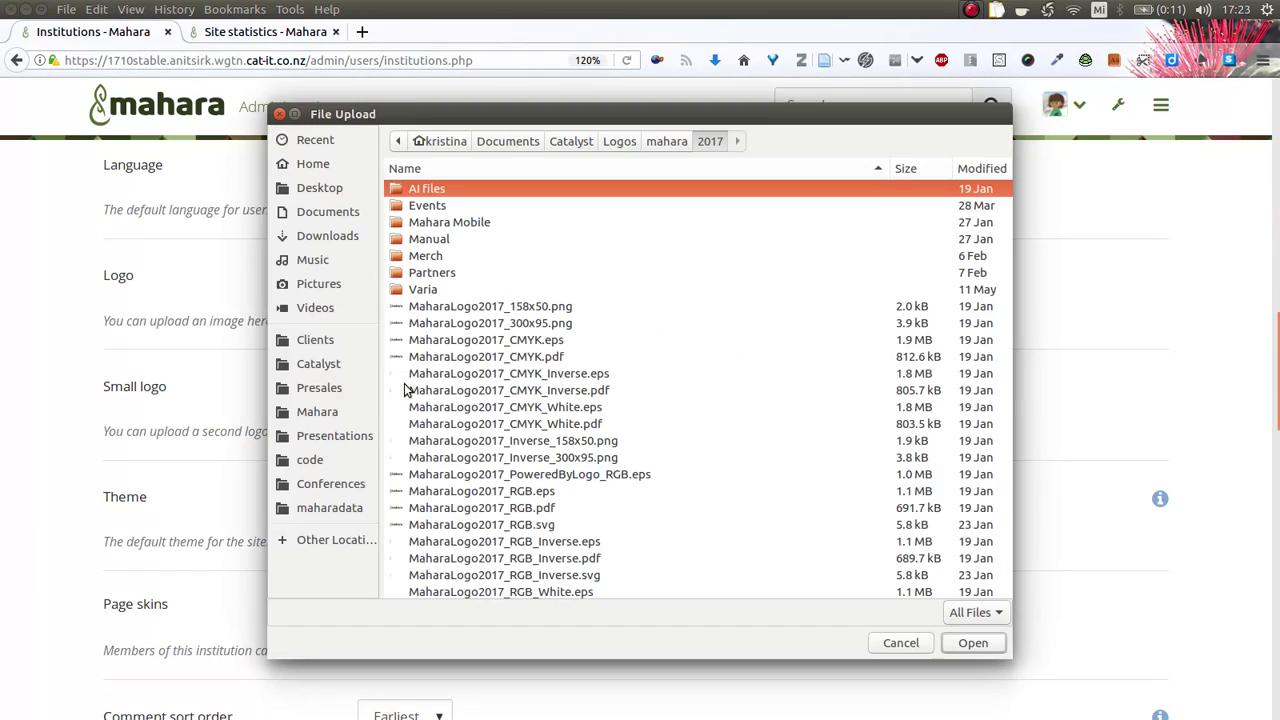
scroll(546, 395, down, 5)
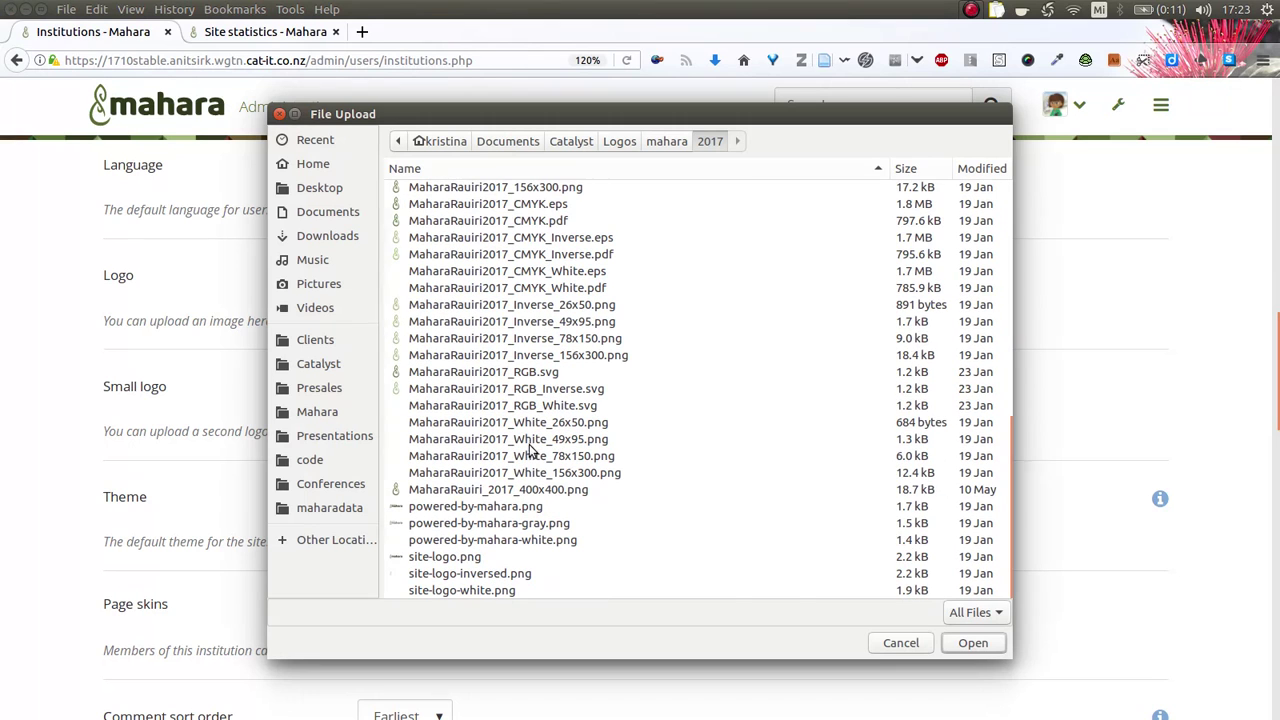
click(527, 490)
click(971, 642)
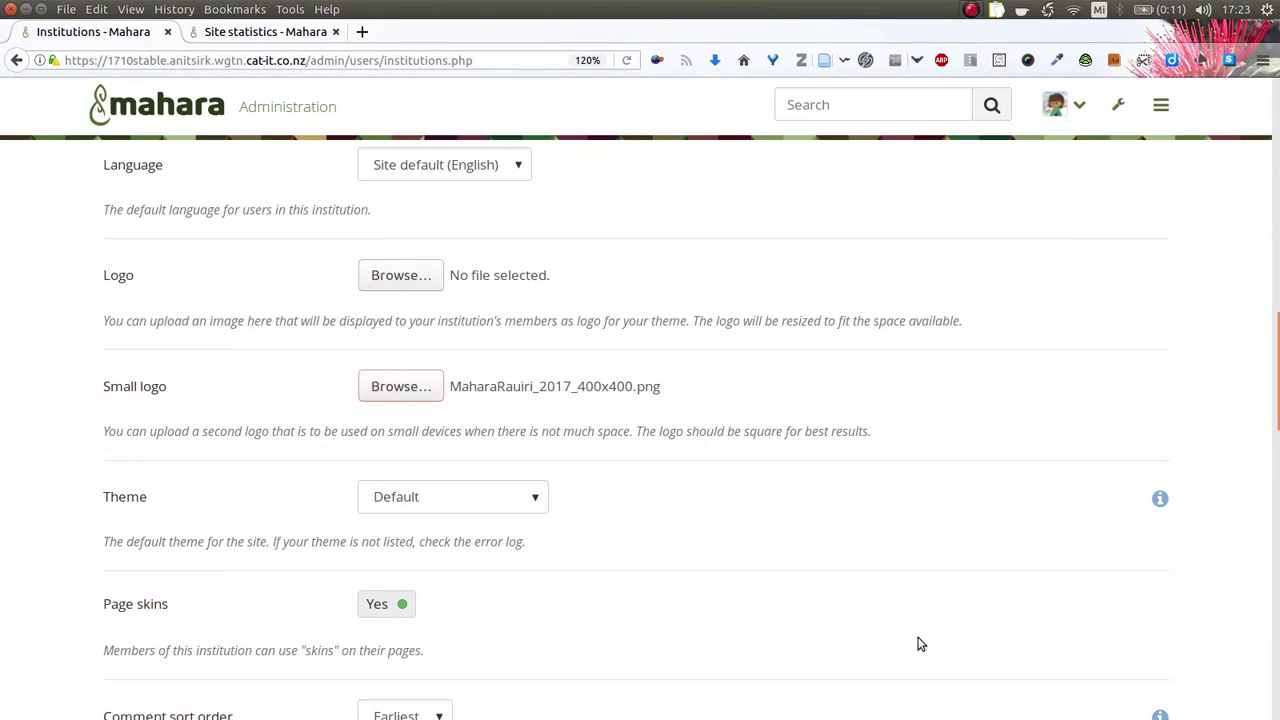
scroll(614, 580, down, 10)
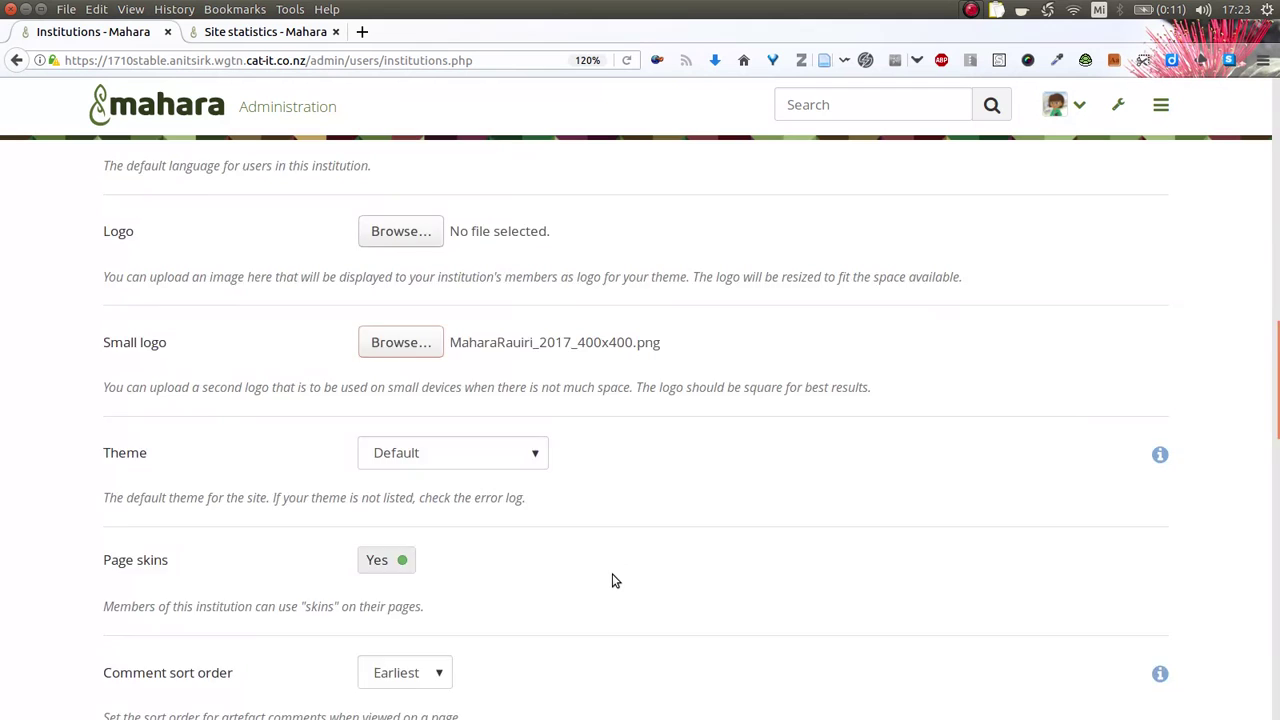
scroll(614, 580, down, 5)
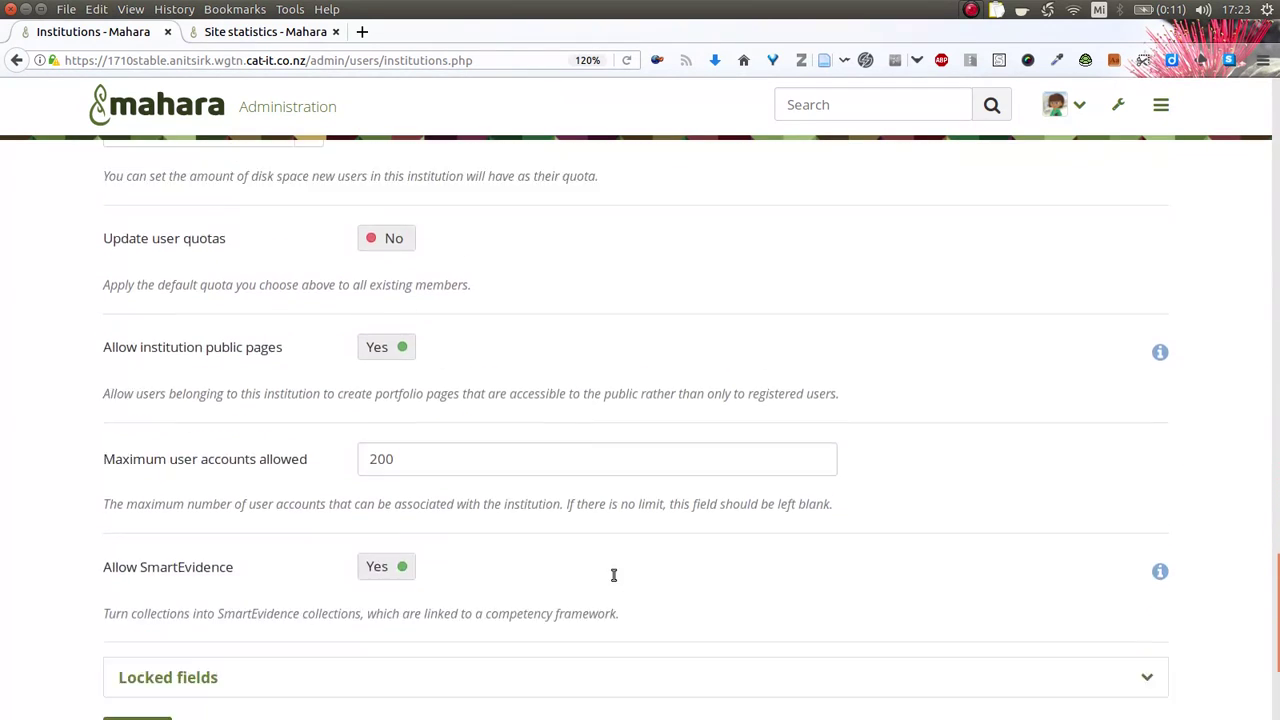
click(135, 497)
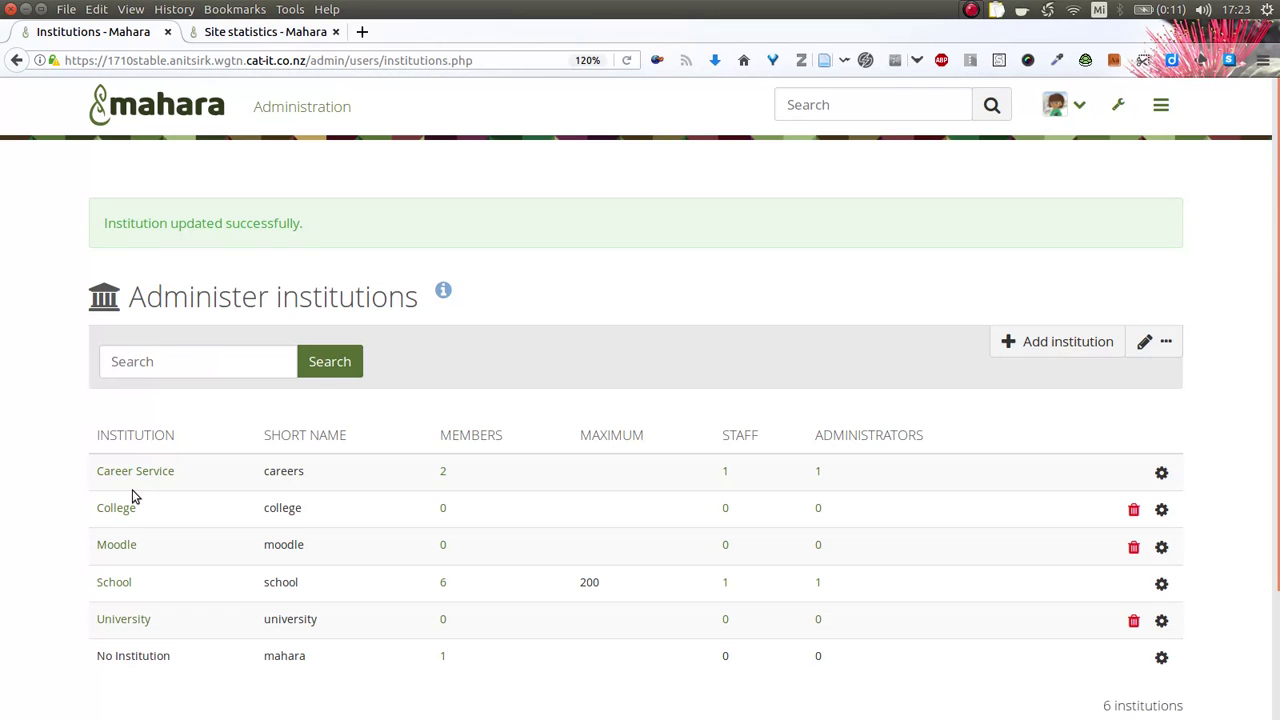
Narrow the browser window to examine the small logo in the page header, and restore it to maximized full-screen view.
double_click(534, 12)
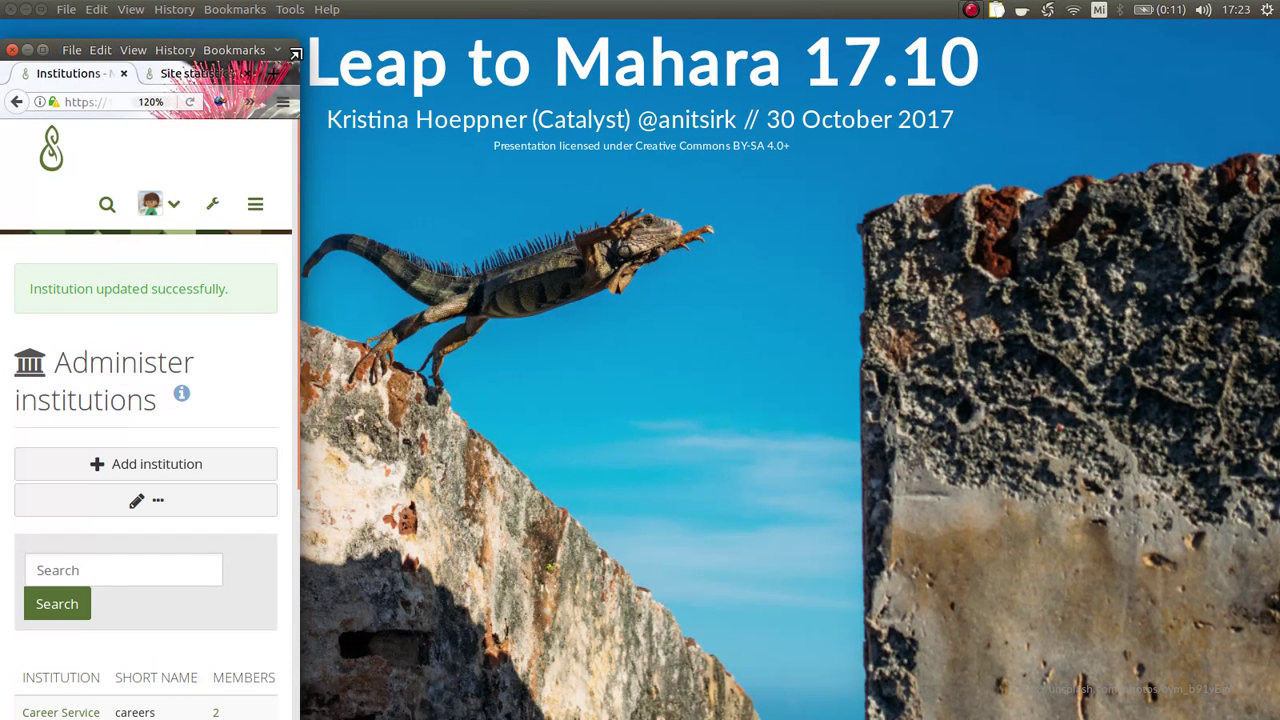
drag(296, 52, 314, 48)
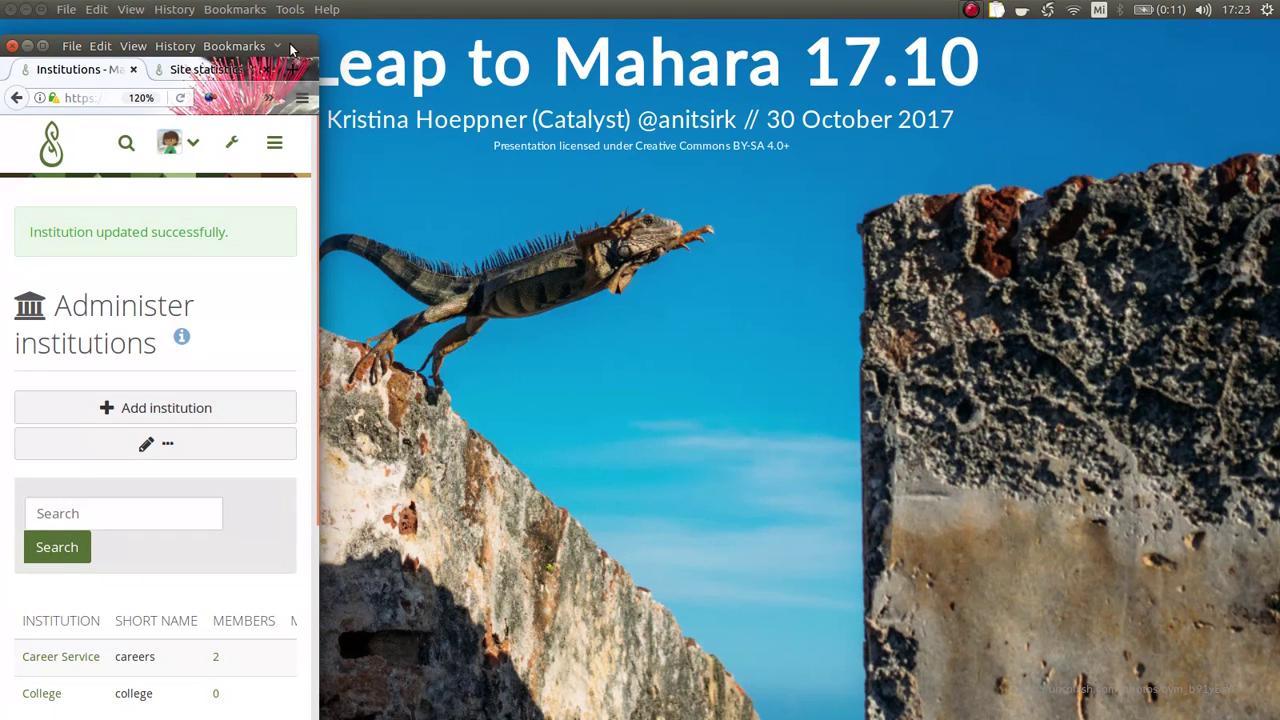
double_click(294, 48)
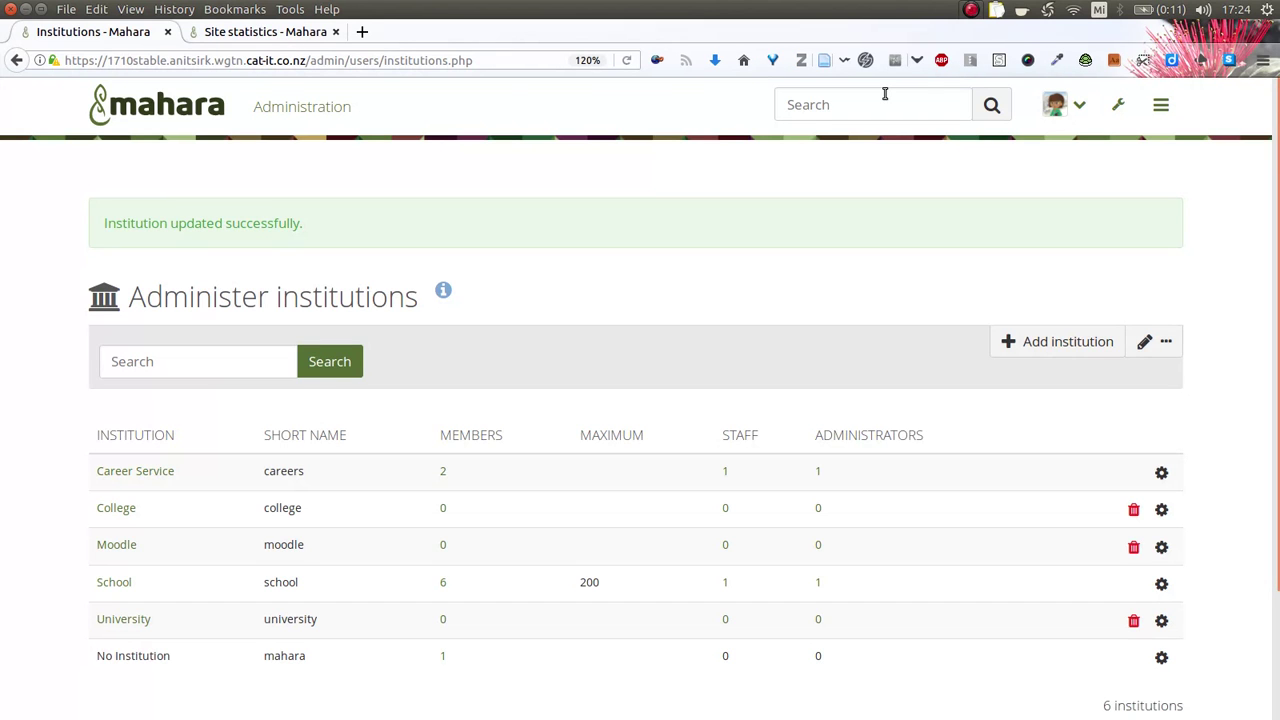
key(F11)
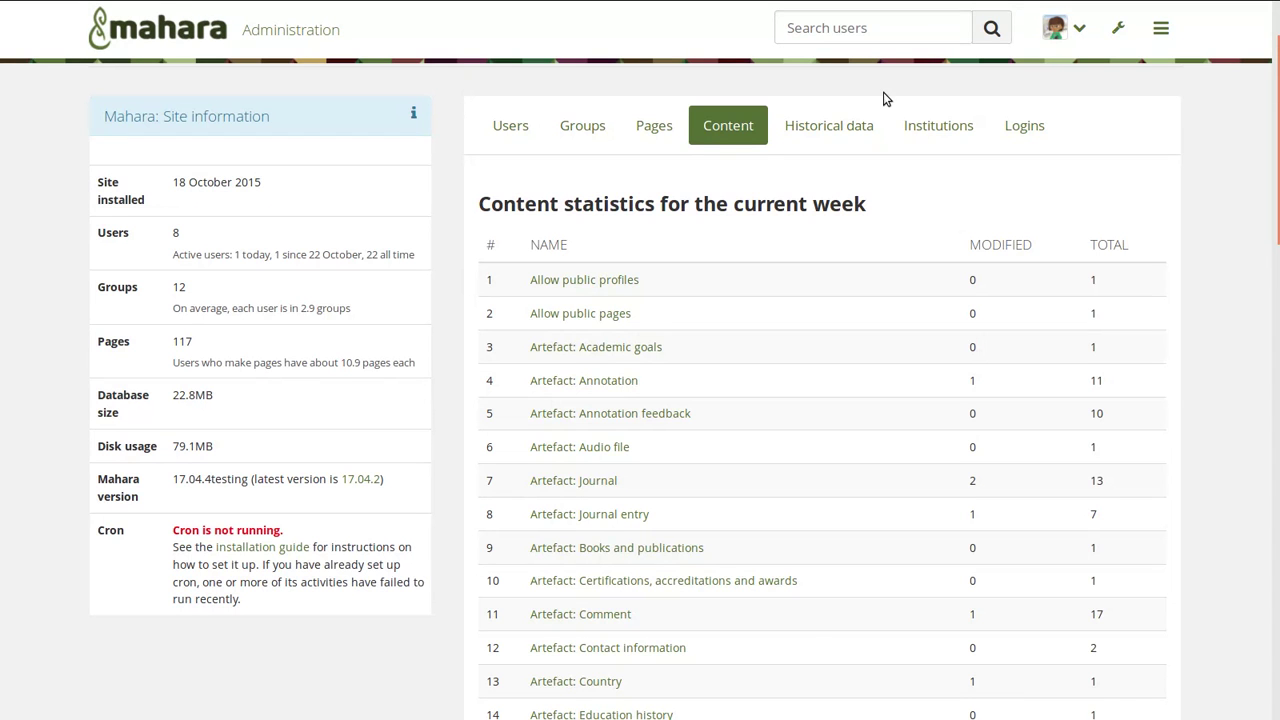
On the 17.04 site, open the Employability collection's Student learning page for editing and examine its layout and sharing options.
click(1170, 35)
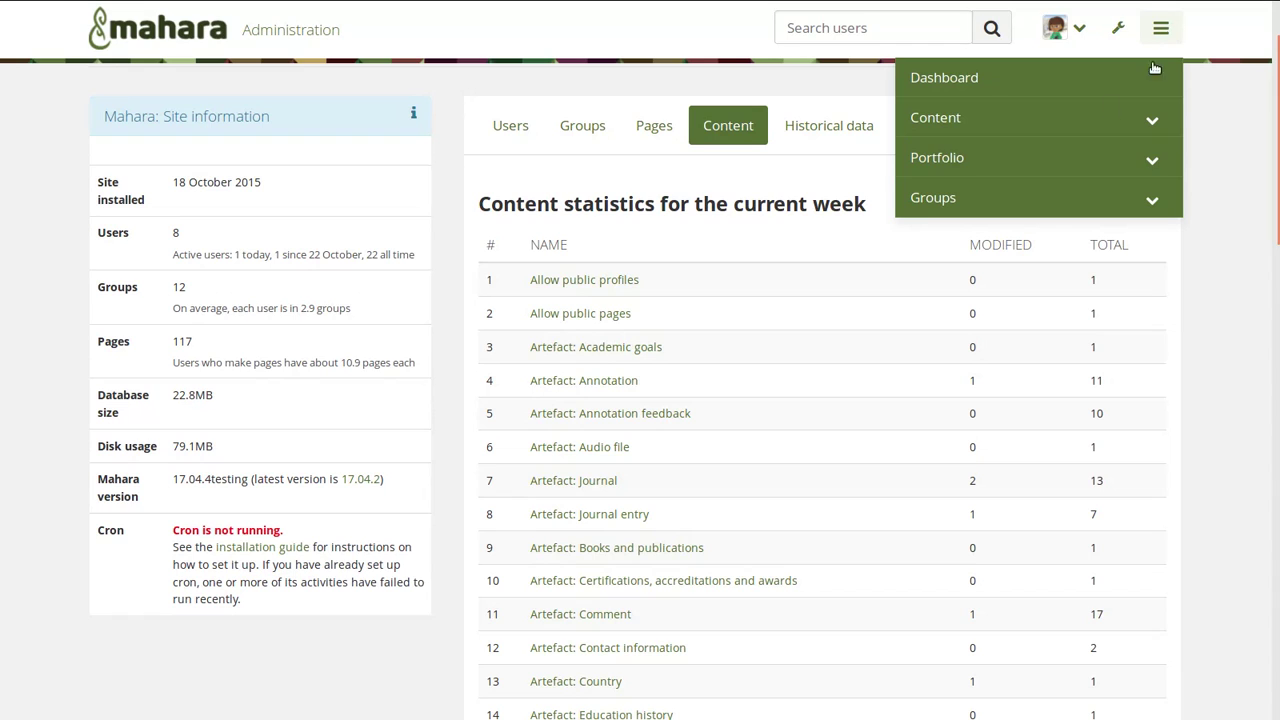
click(1072, 159)
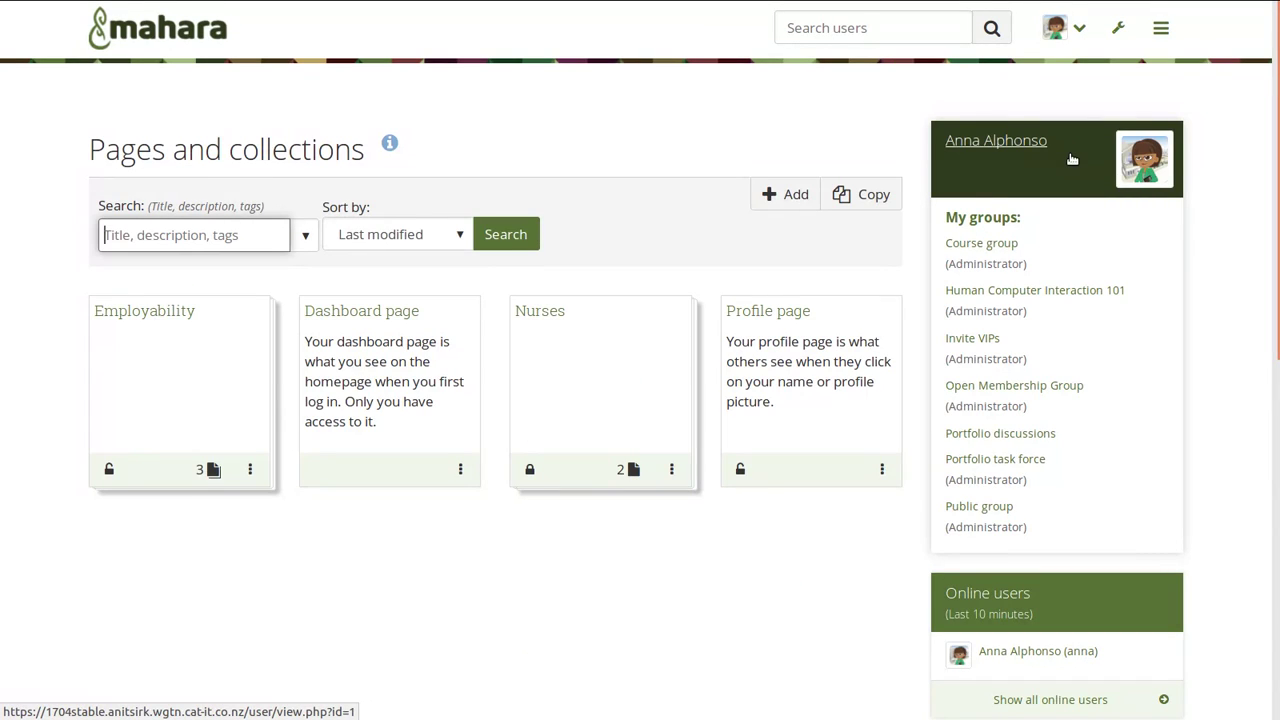
click(154, 311)
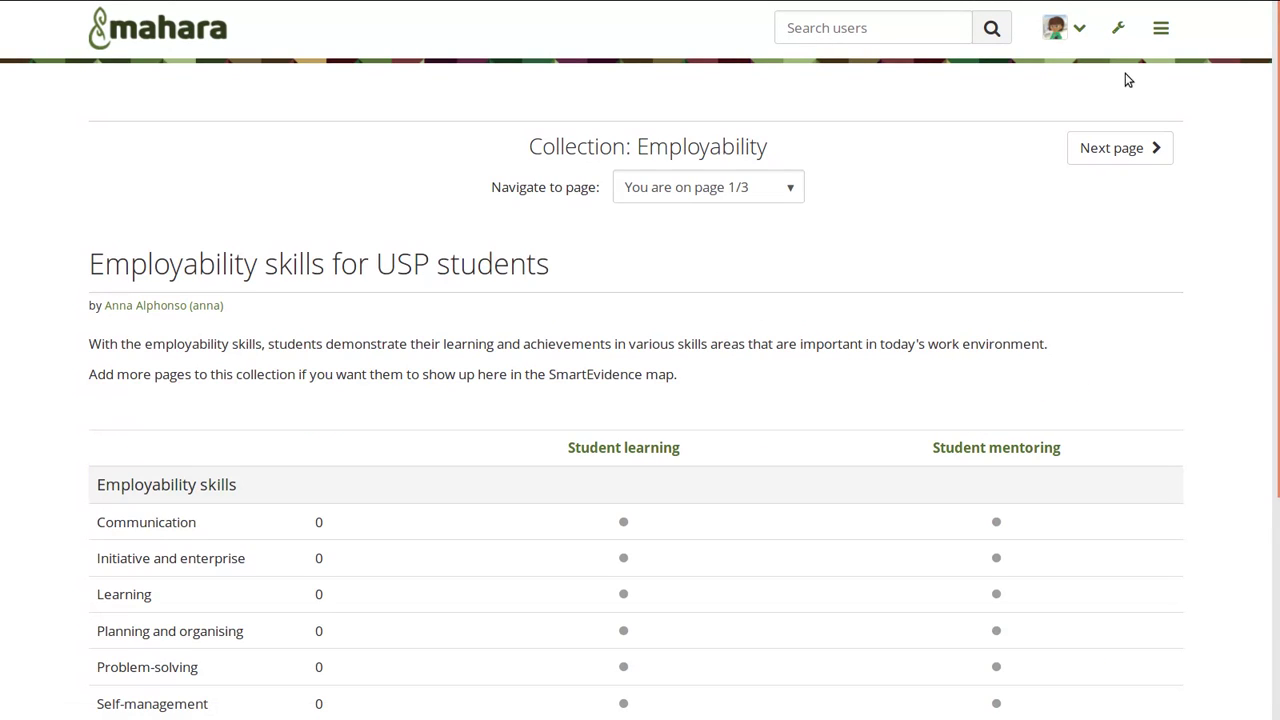
click(1125, 151)
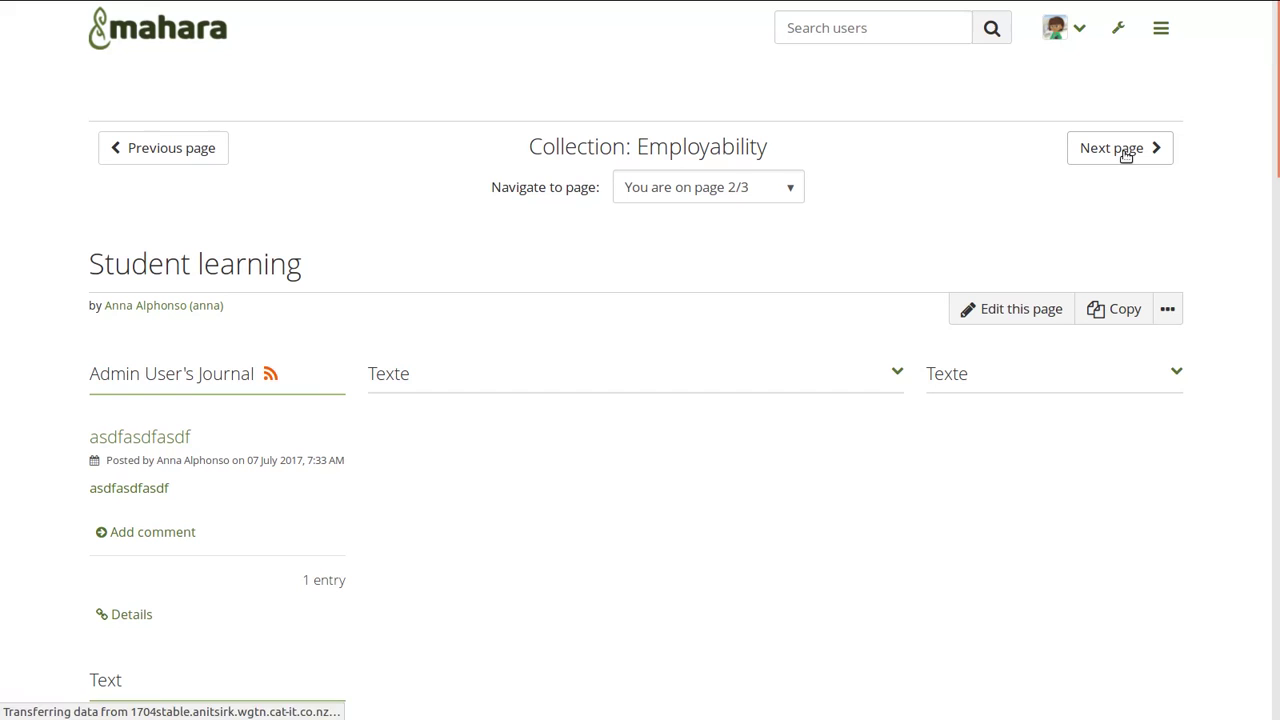
click(1021, 311)
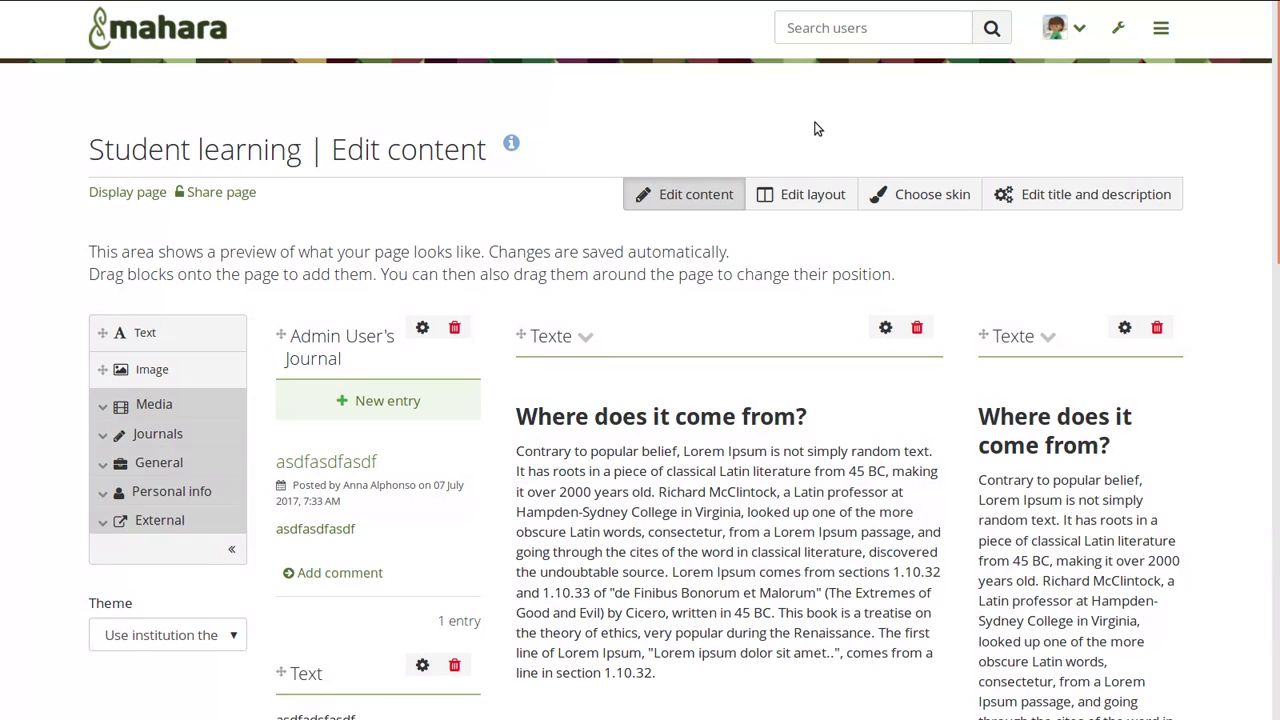
click(788, 198)
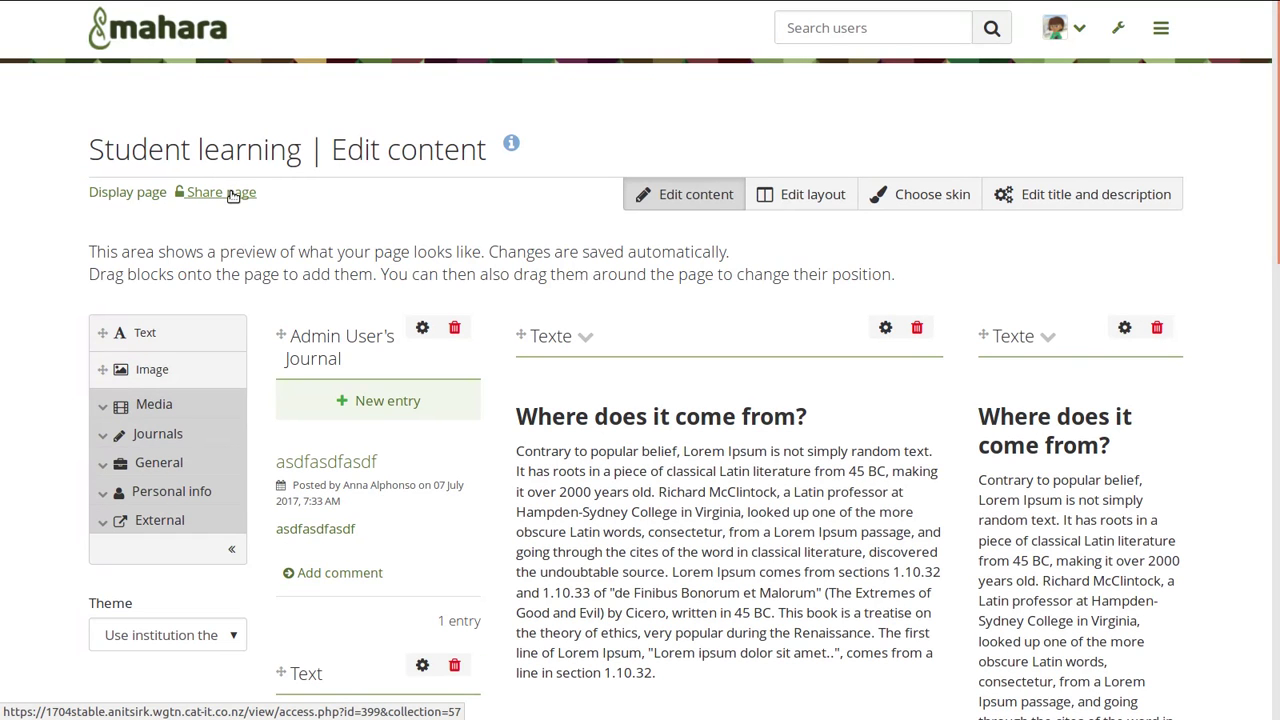
click(232, 193)
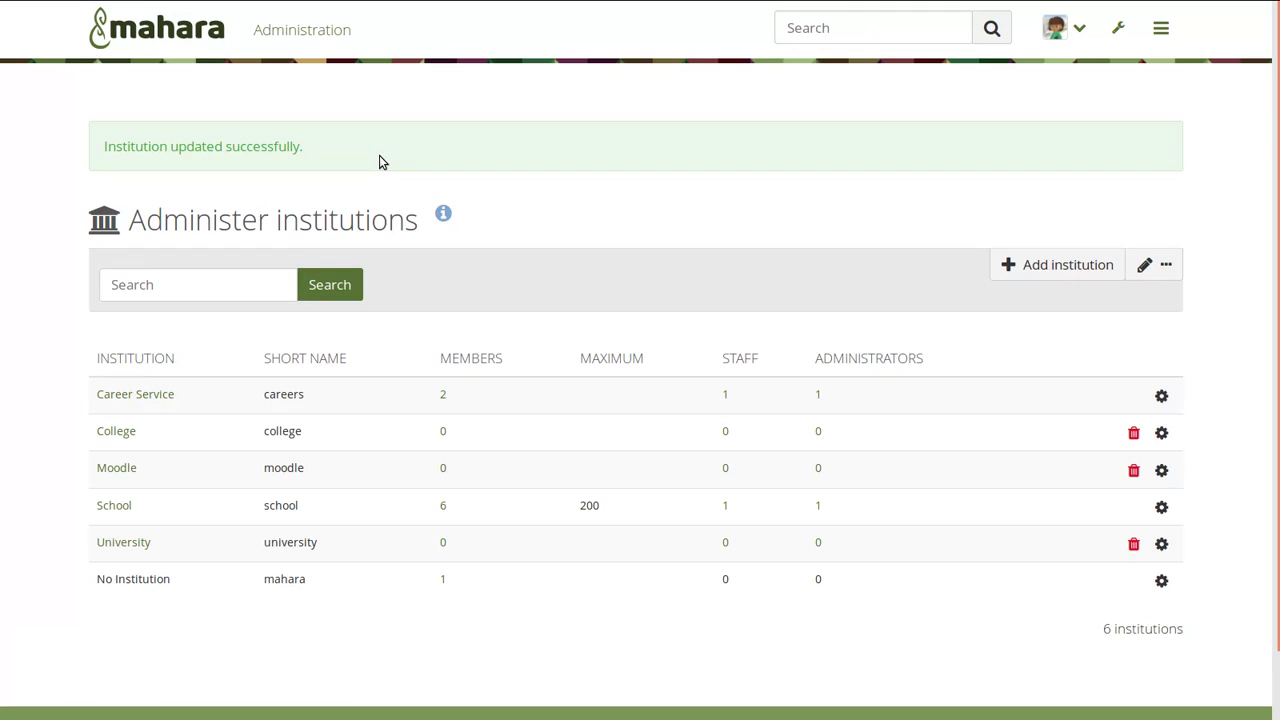
On the 17.10 site, go to Pages and collections and open the Learning reflections page for editing.
click(1161, 28)
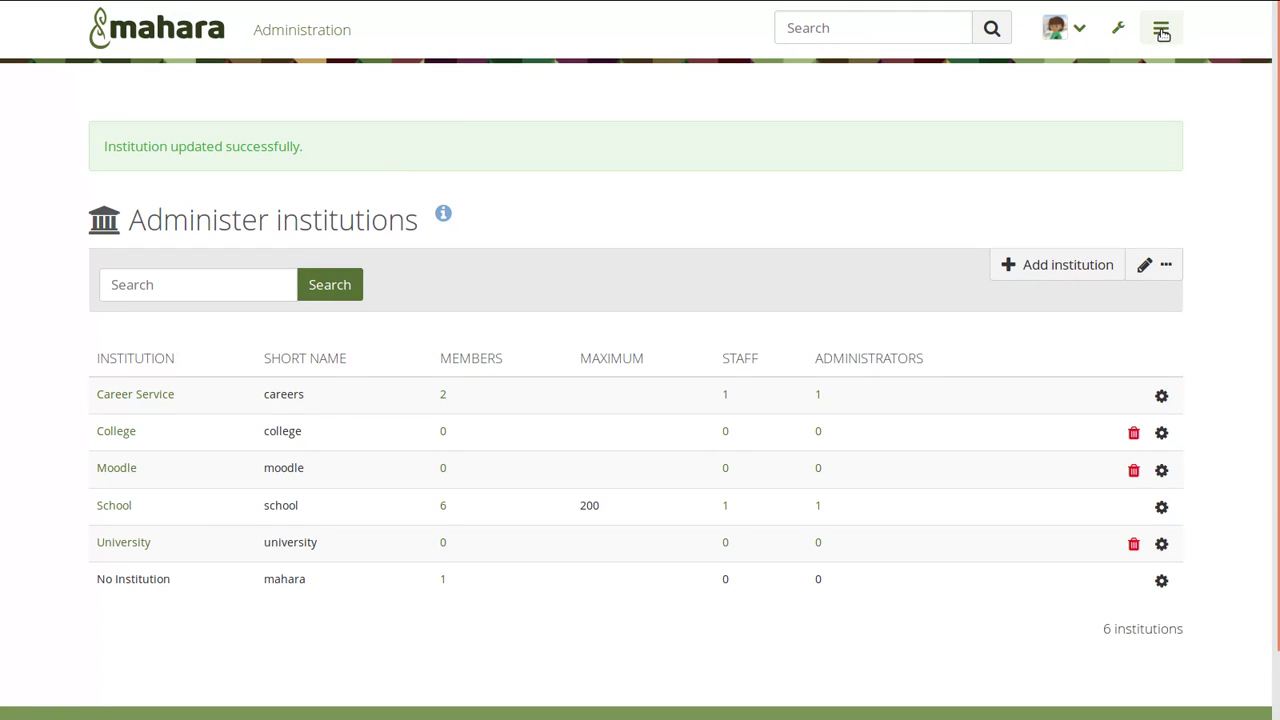
click(1025, 172)
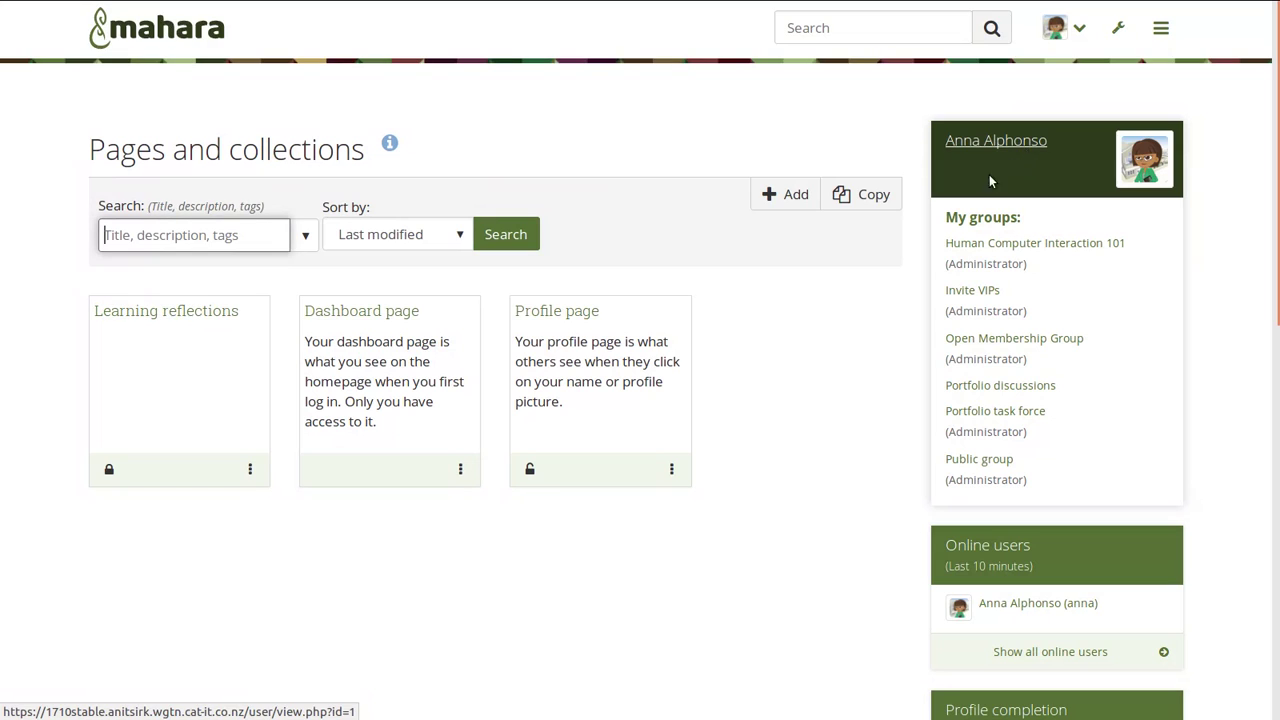
click(251, 470)
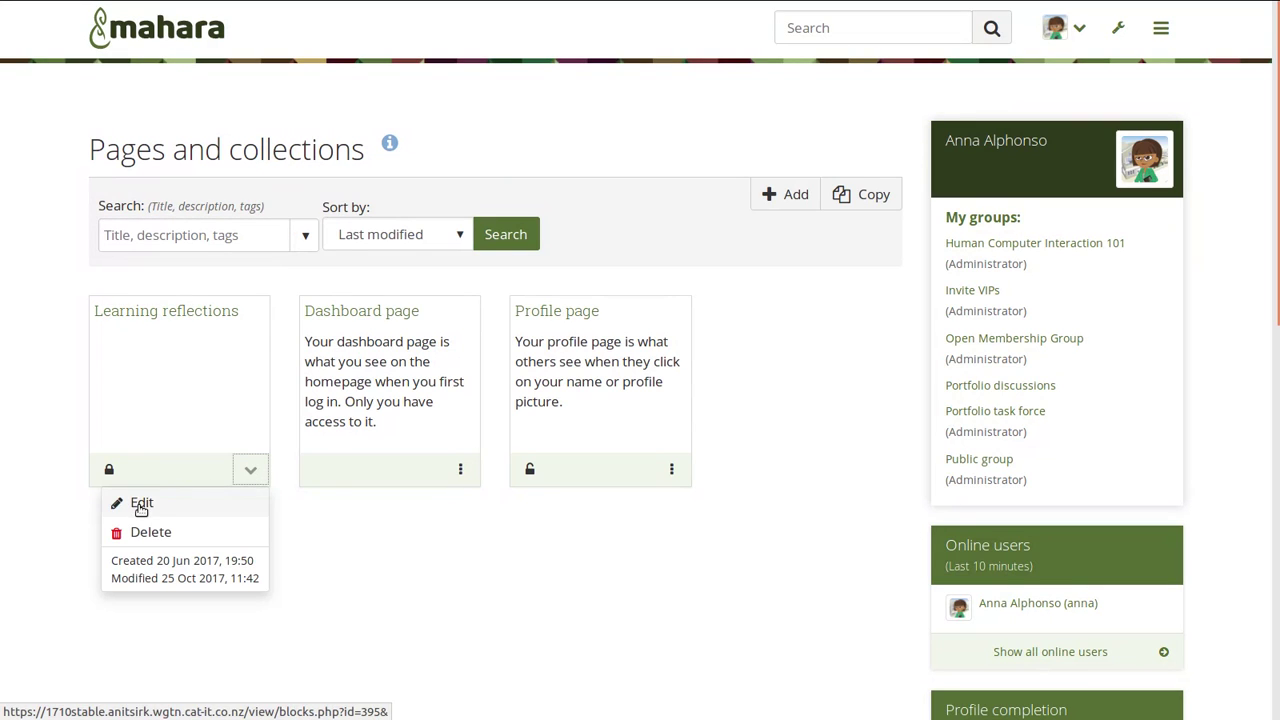
click(140, 505)
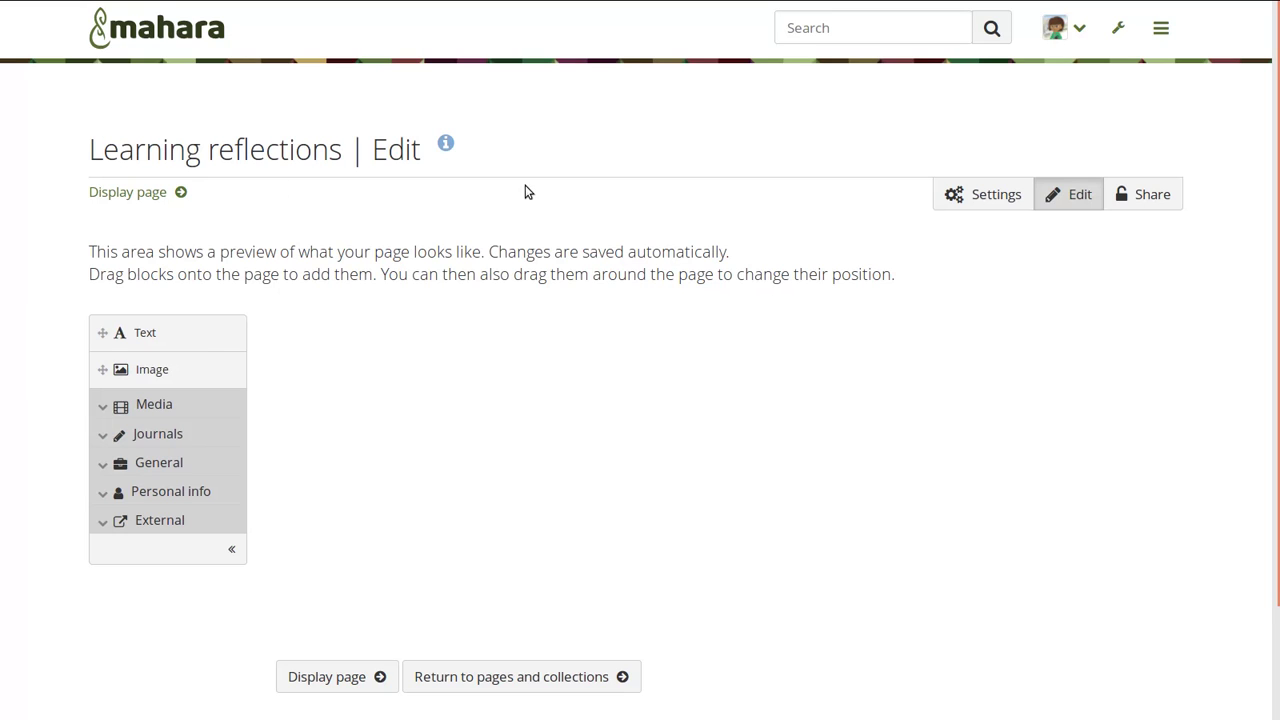
Examine the Learning reflections page's settings, including the predefined and custom layout options.
click(983, 198)
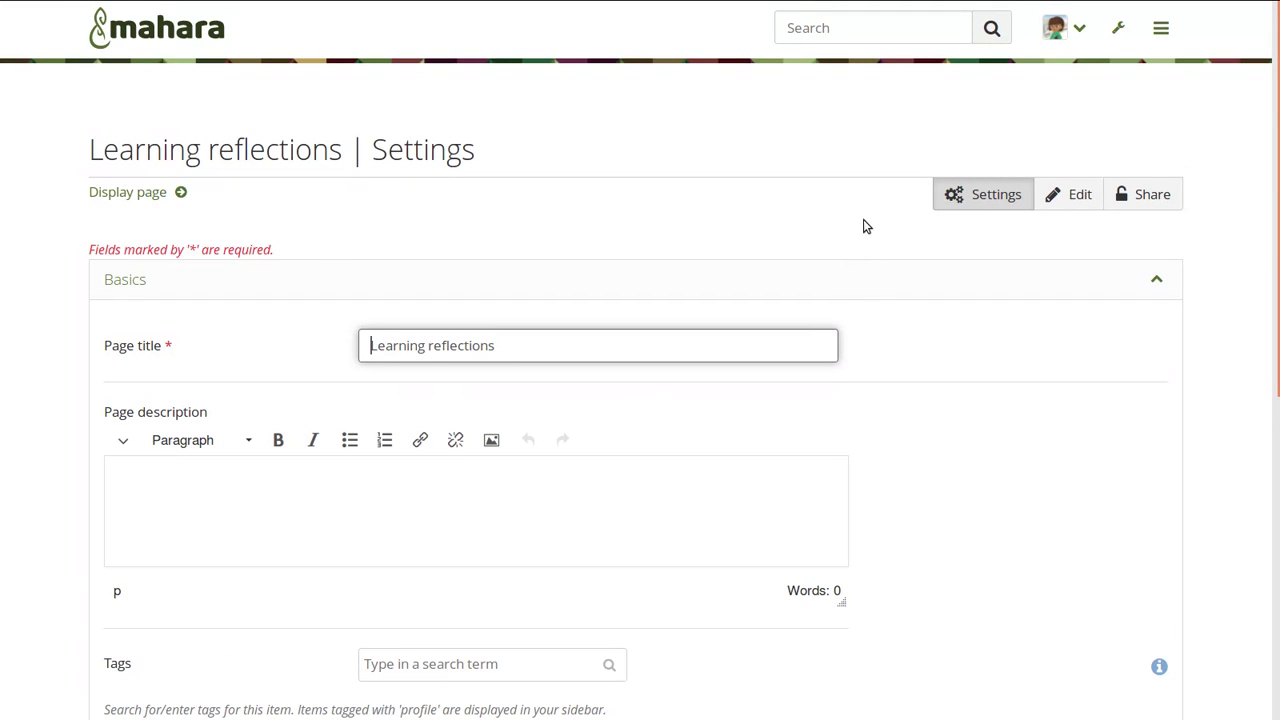
scroll(866, 226, down, 5)
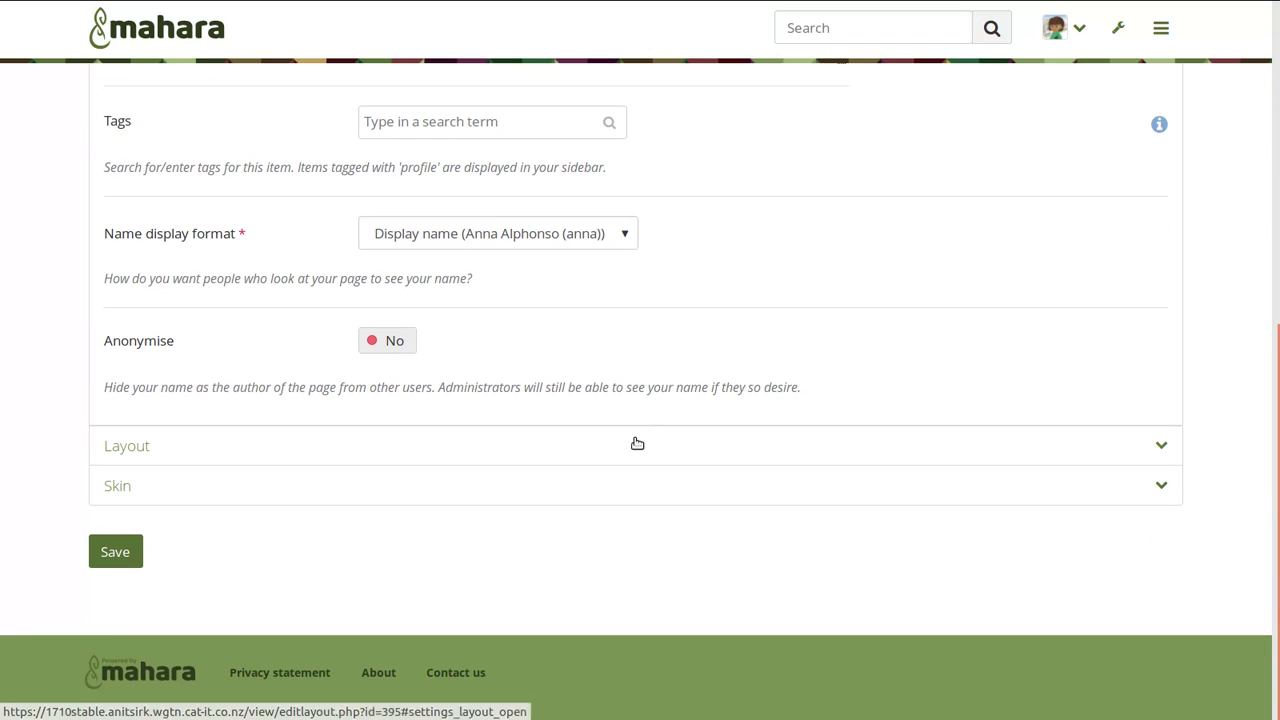
click(639, 443)
scroll(802, 470, down, 5)
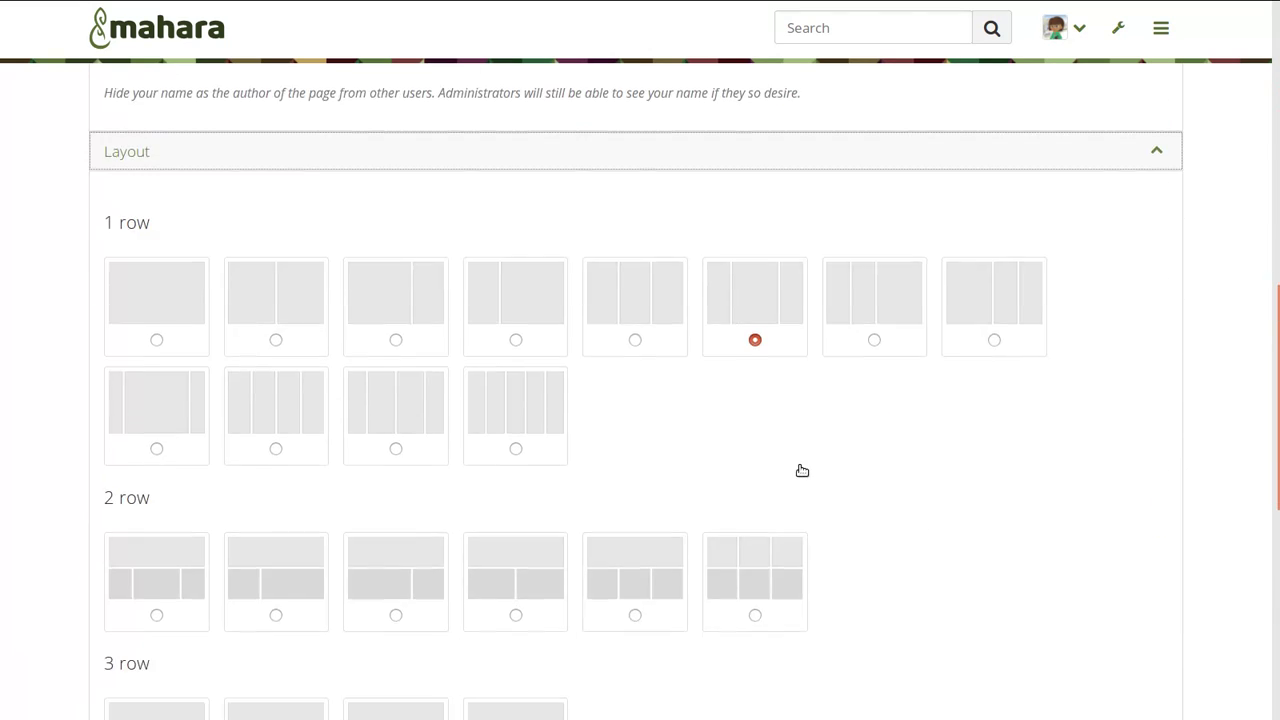
scroll(802, 470, down, 3)
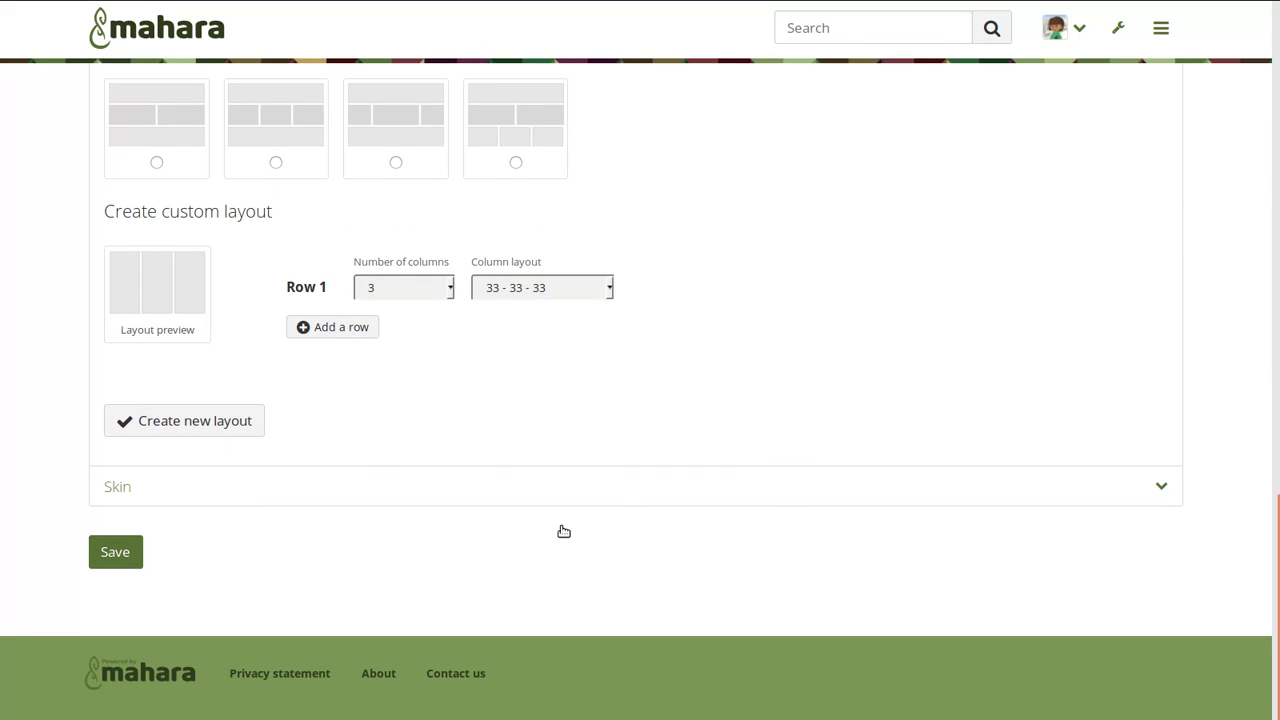
scroll(593, 491, up, 15)
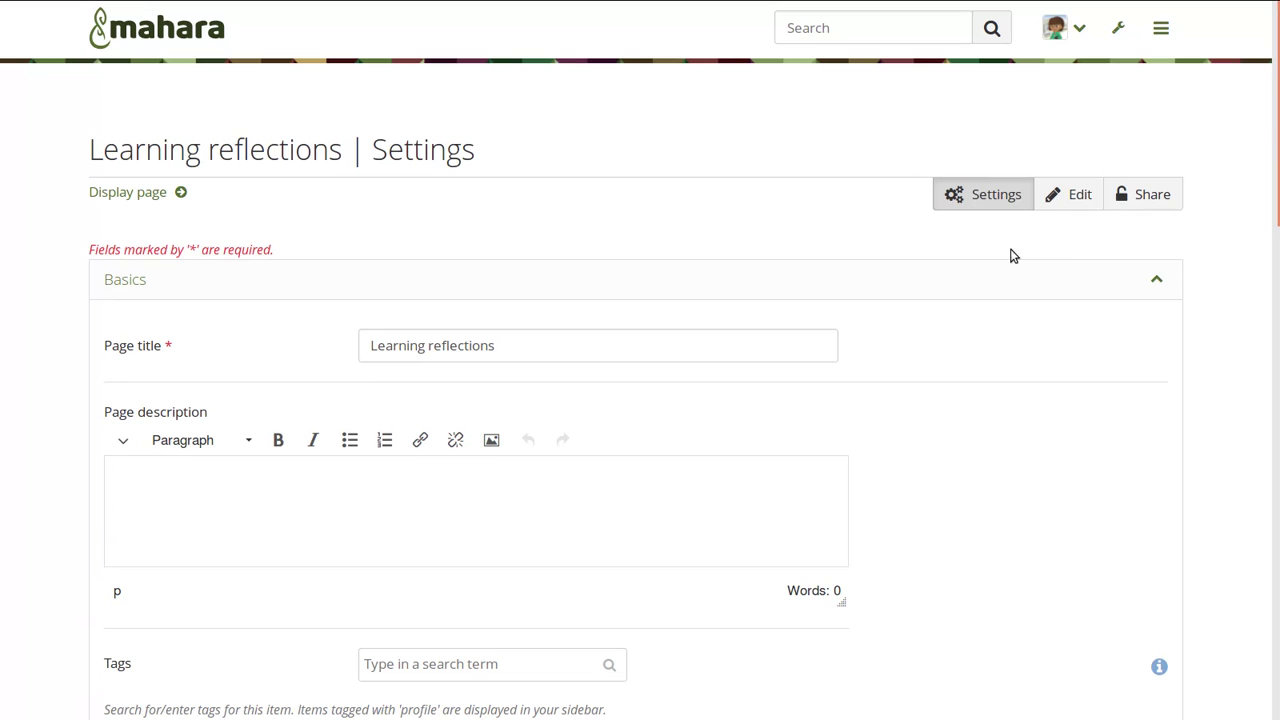
Open the sharing options of the Learning reflections page and create a new secret URL for it.
click(1147, 195)
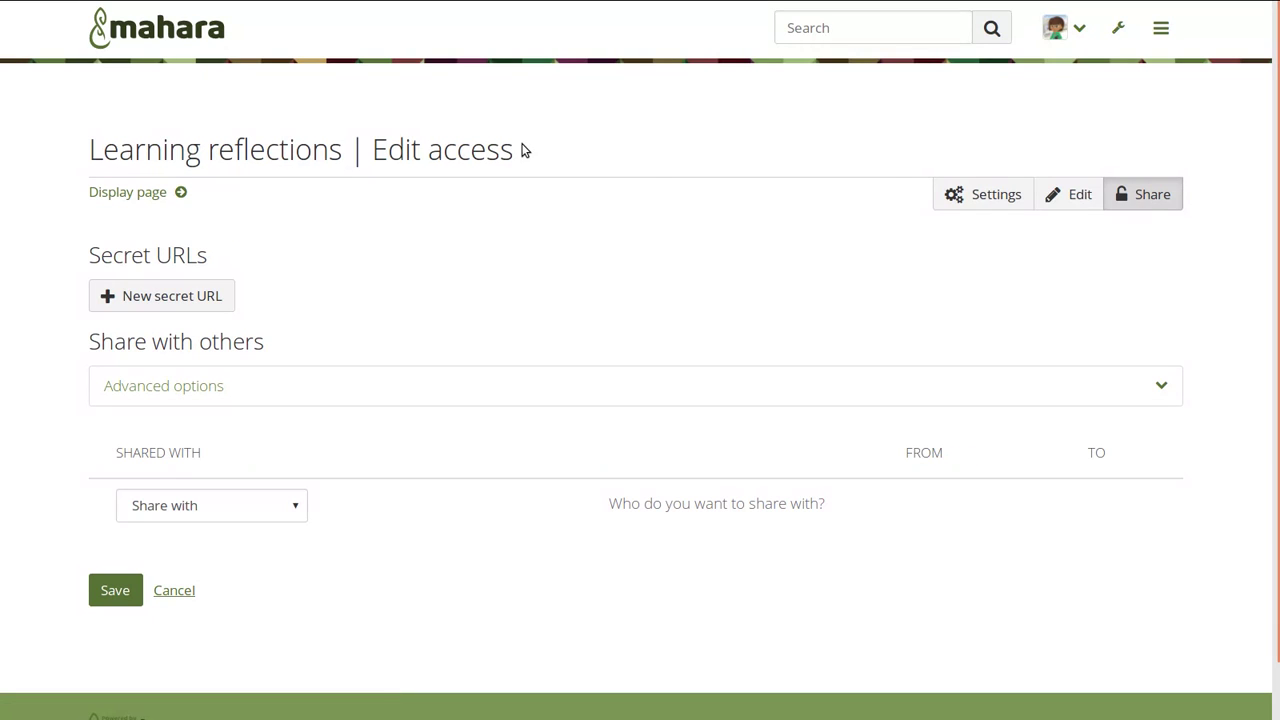
drag(520, 150, 88, 149)
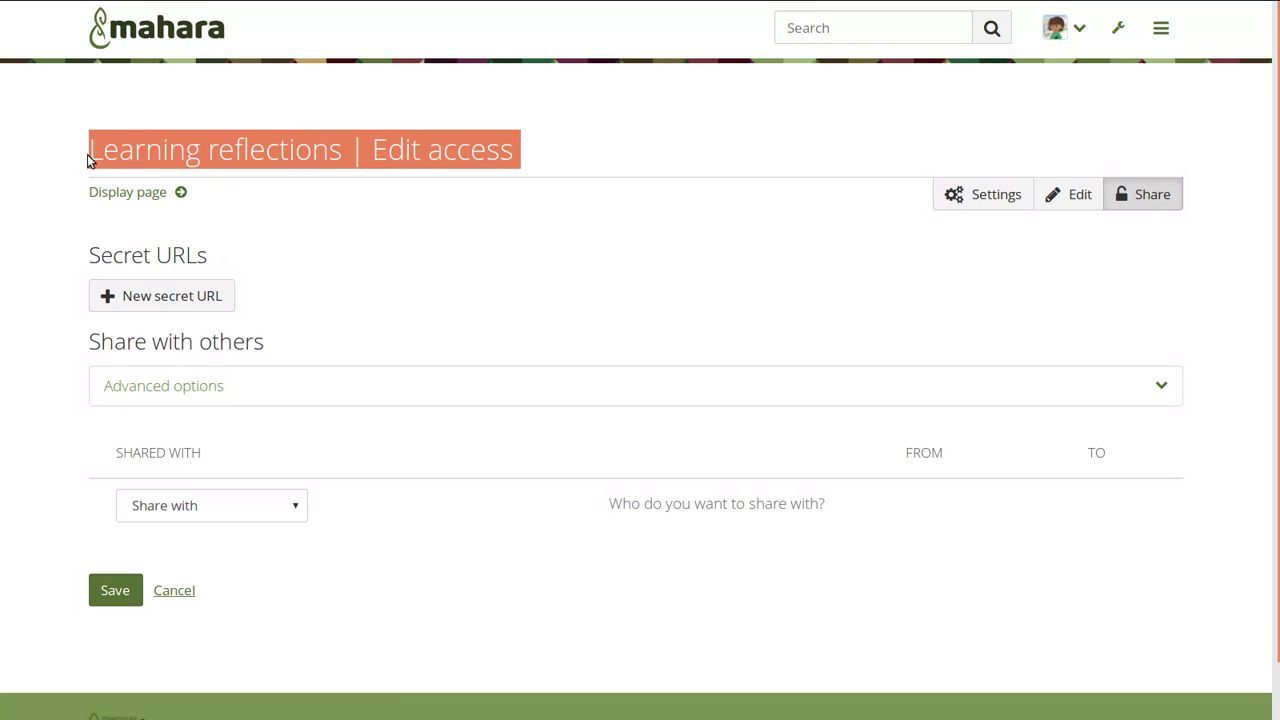
click(517, 149)
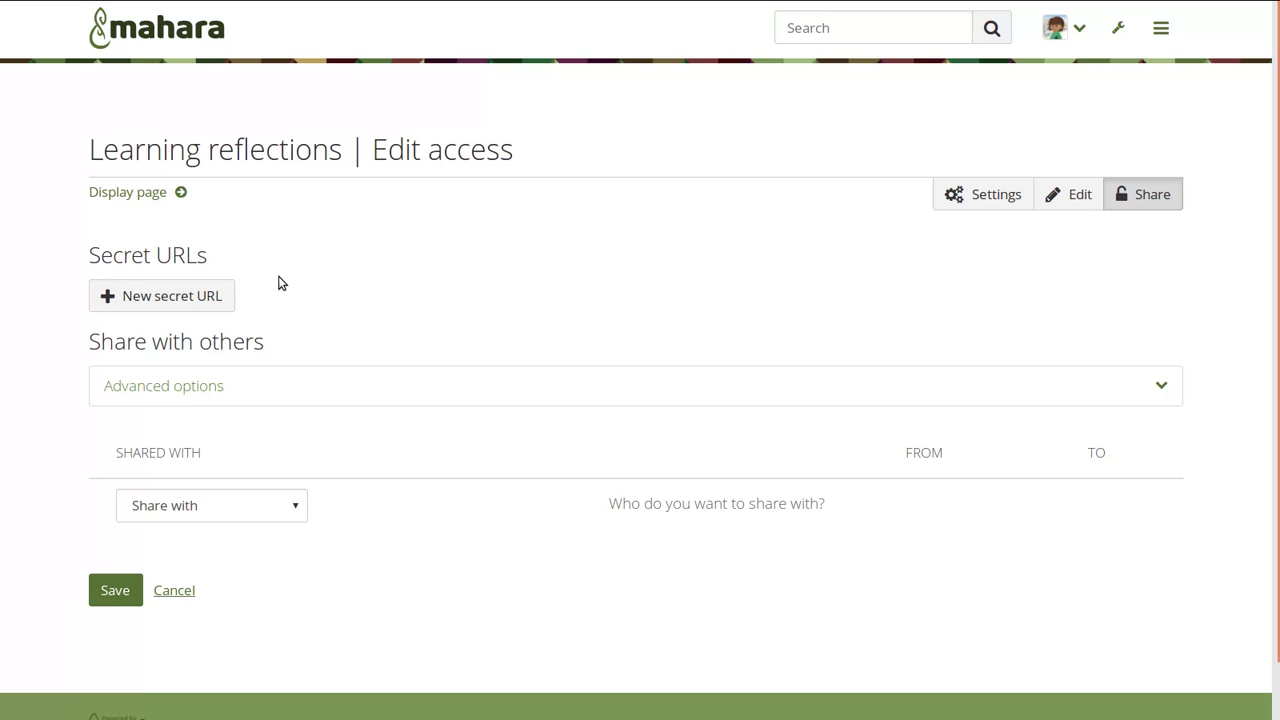
click(191, 297)
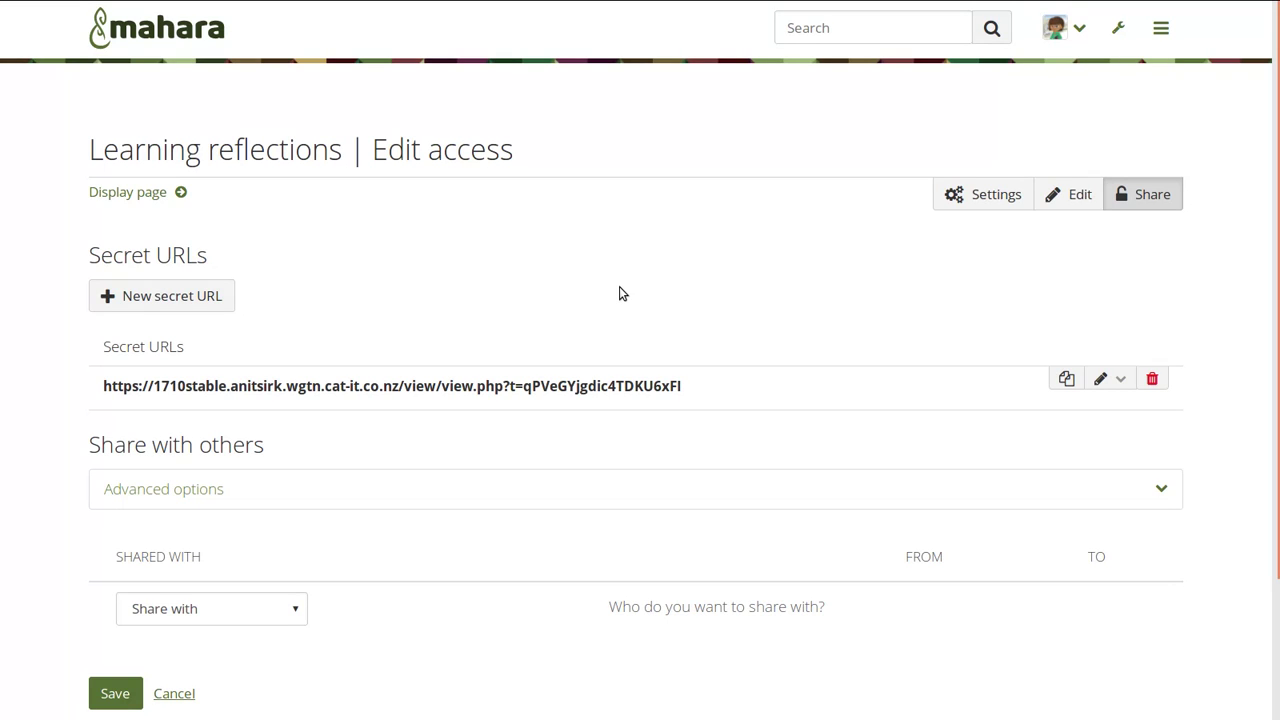
From the dashboard, open the Human Computer Interaction 101 group and examine its shared portfolios, submissions, and members without a submission.
click(183, 35)
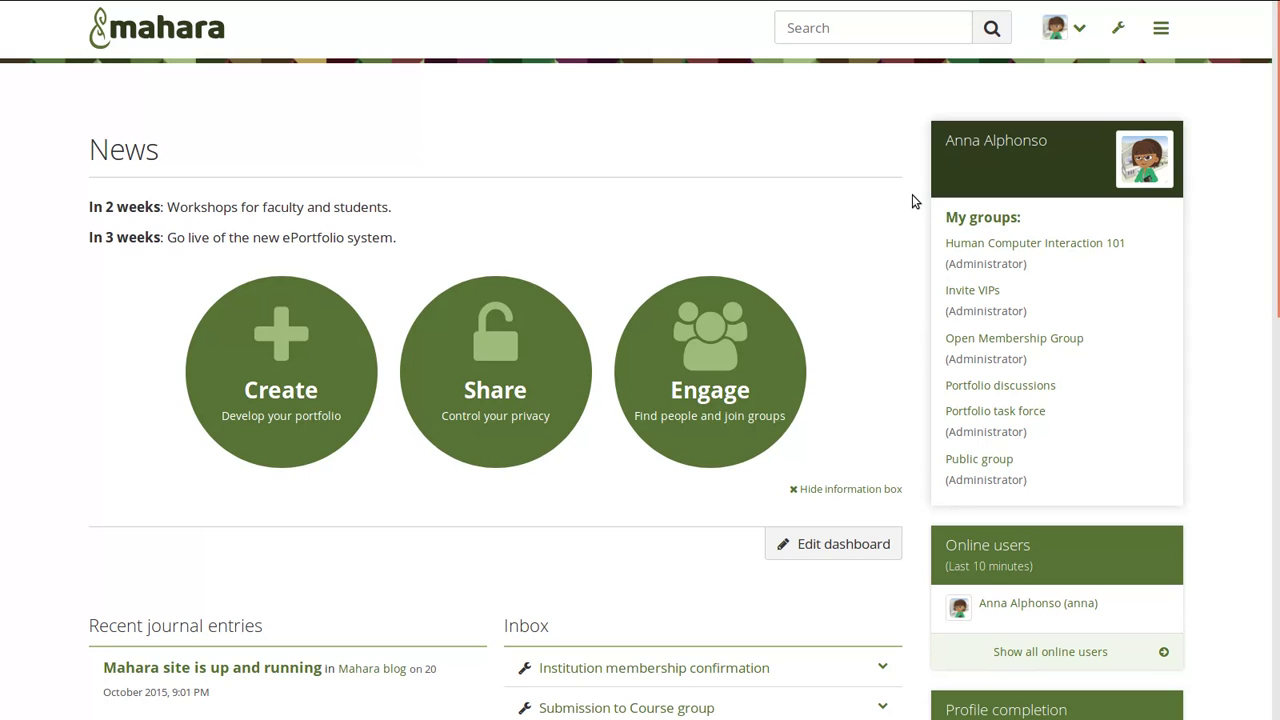
click(1062, 248)
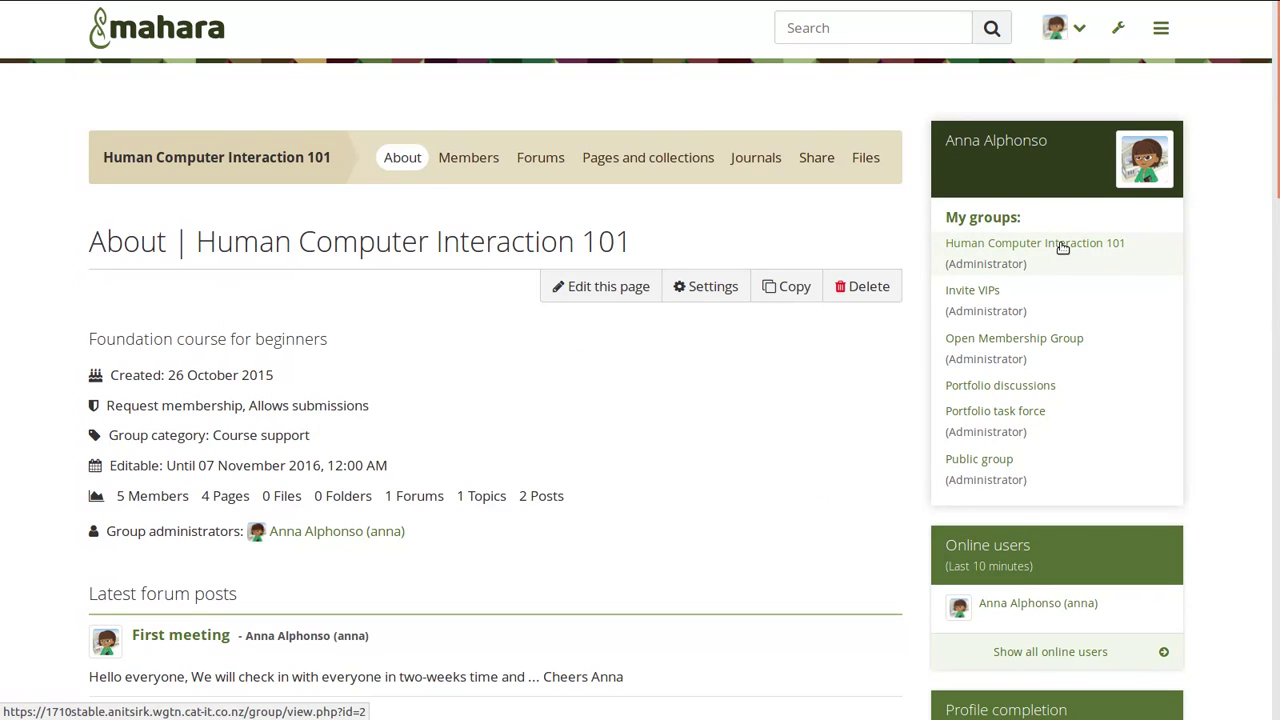
scroll(916, 400, down, 2)
scroll(916, 402, down, 6)
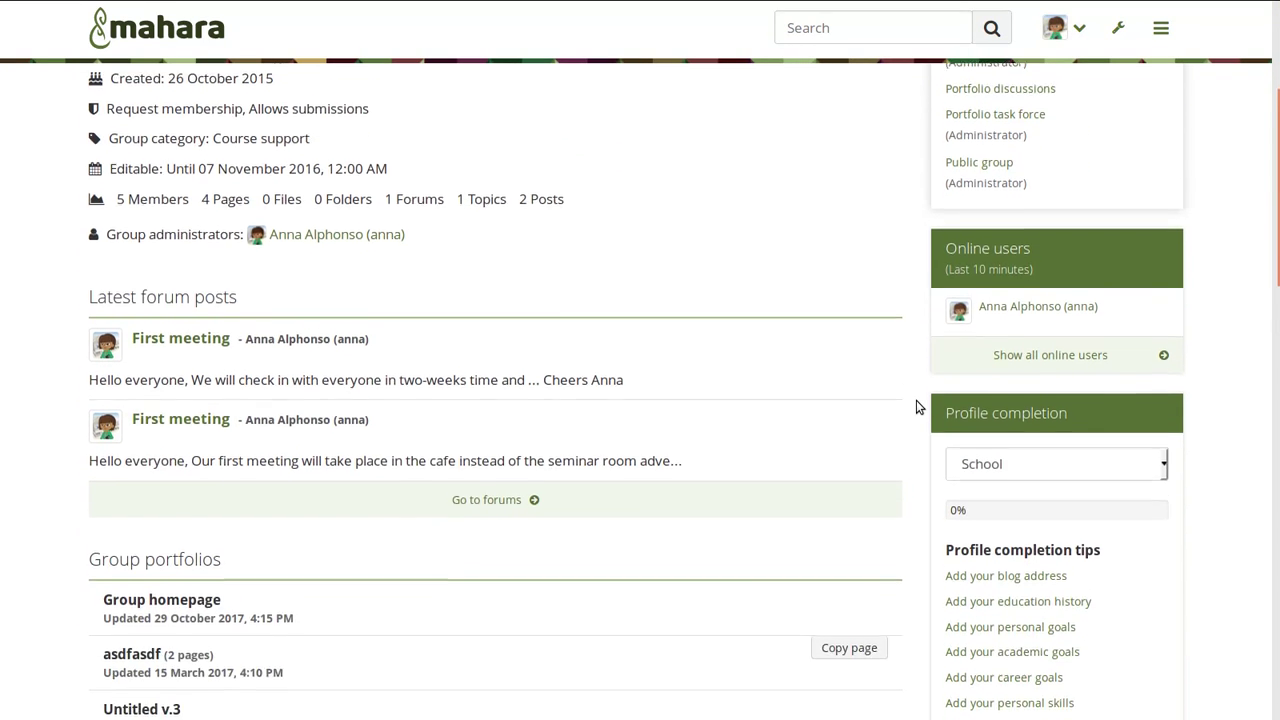
scroll(916, 400, down, 3)
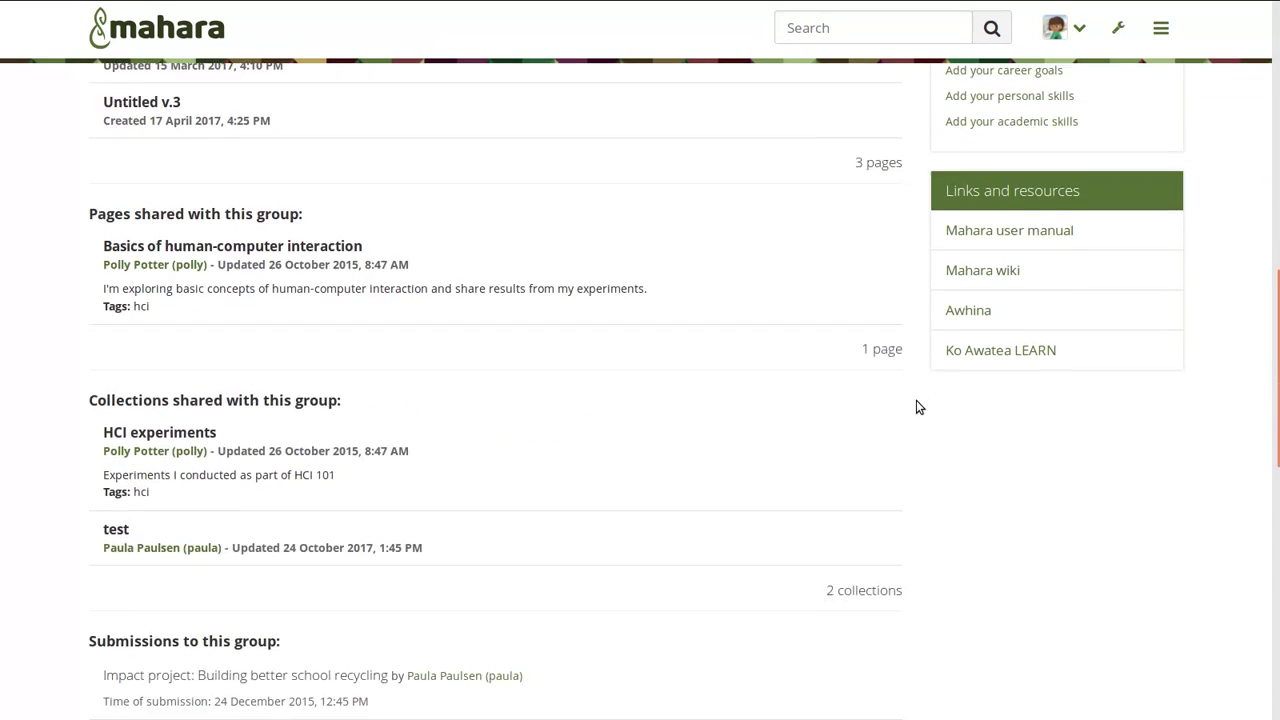
scroll(918, 406, up, 1)
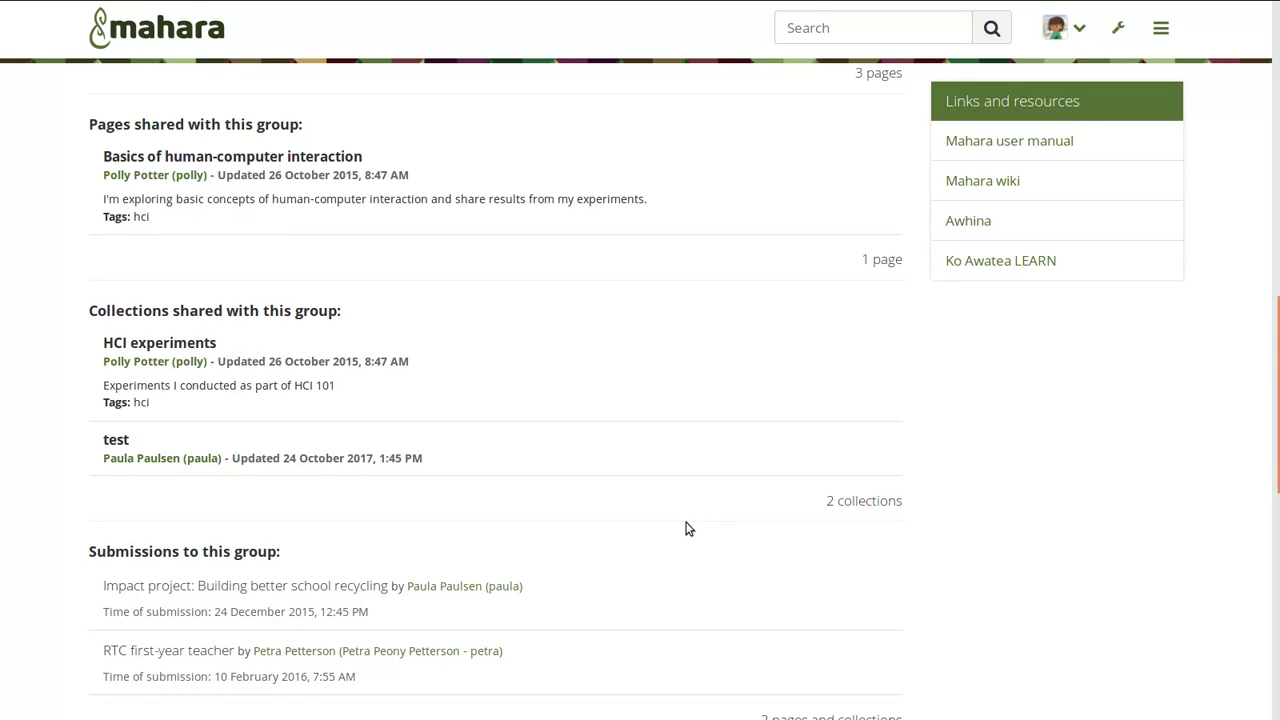
scroll(688, 528, down, 5)
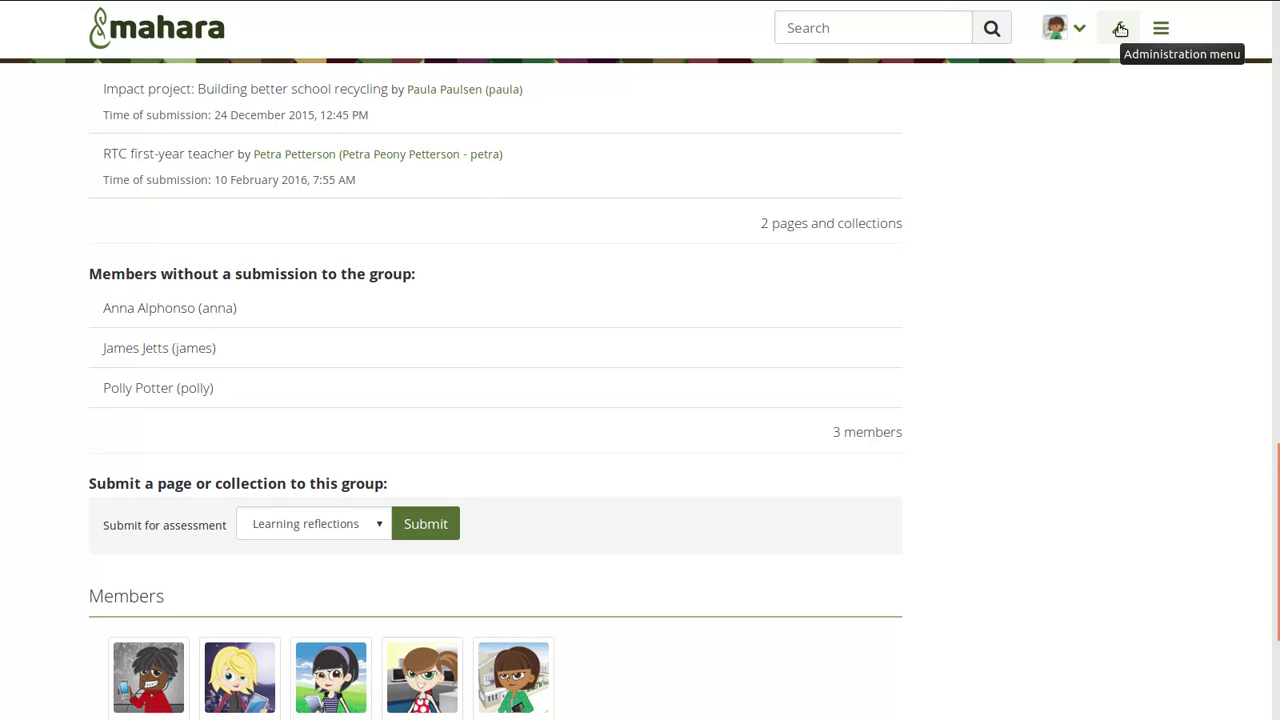
Go to the web services administration for external apps and open the configuration of the School LMS application.
click(1120, 29)
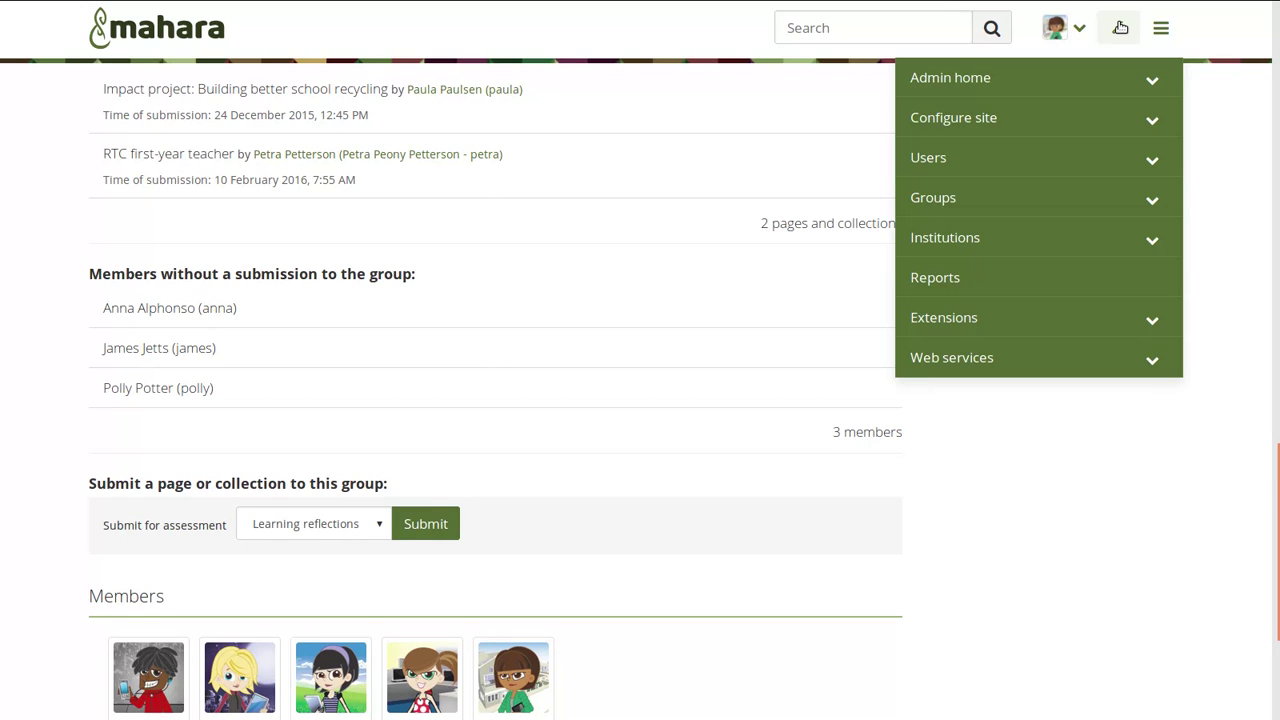
click(1151, 360)
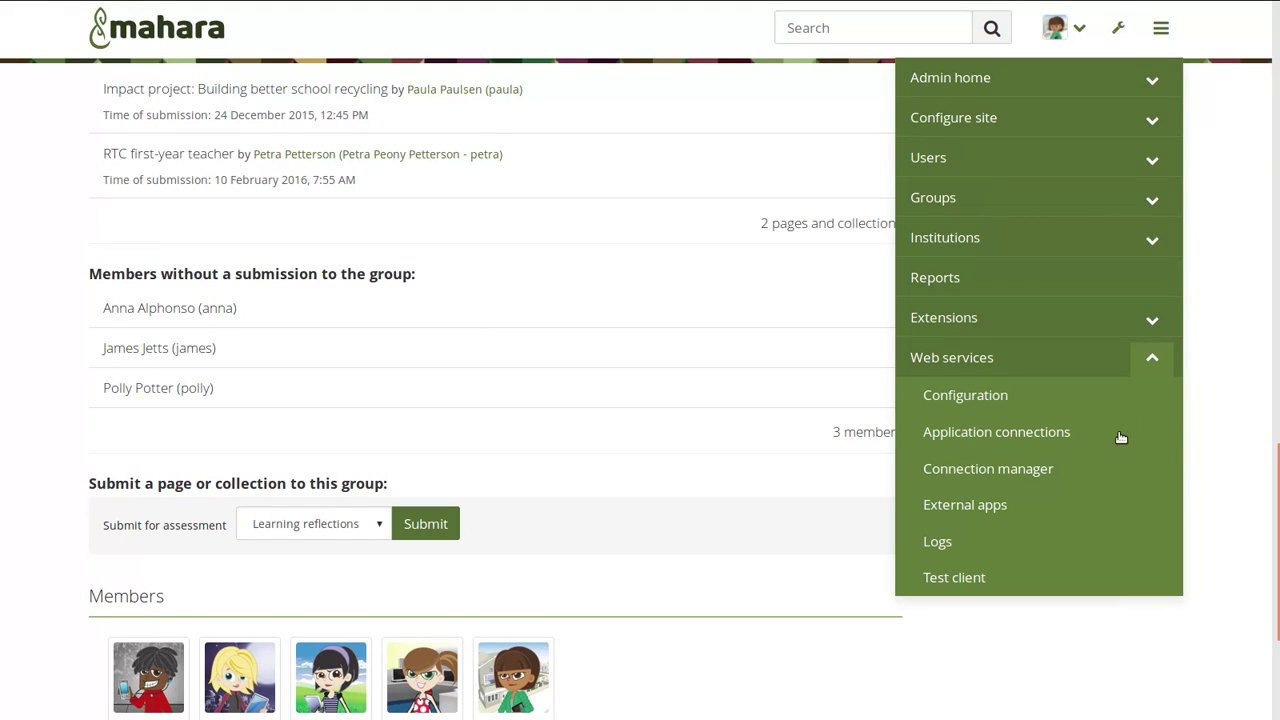
click(965, 506)
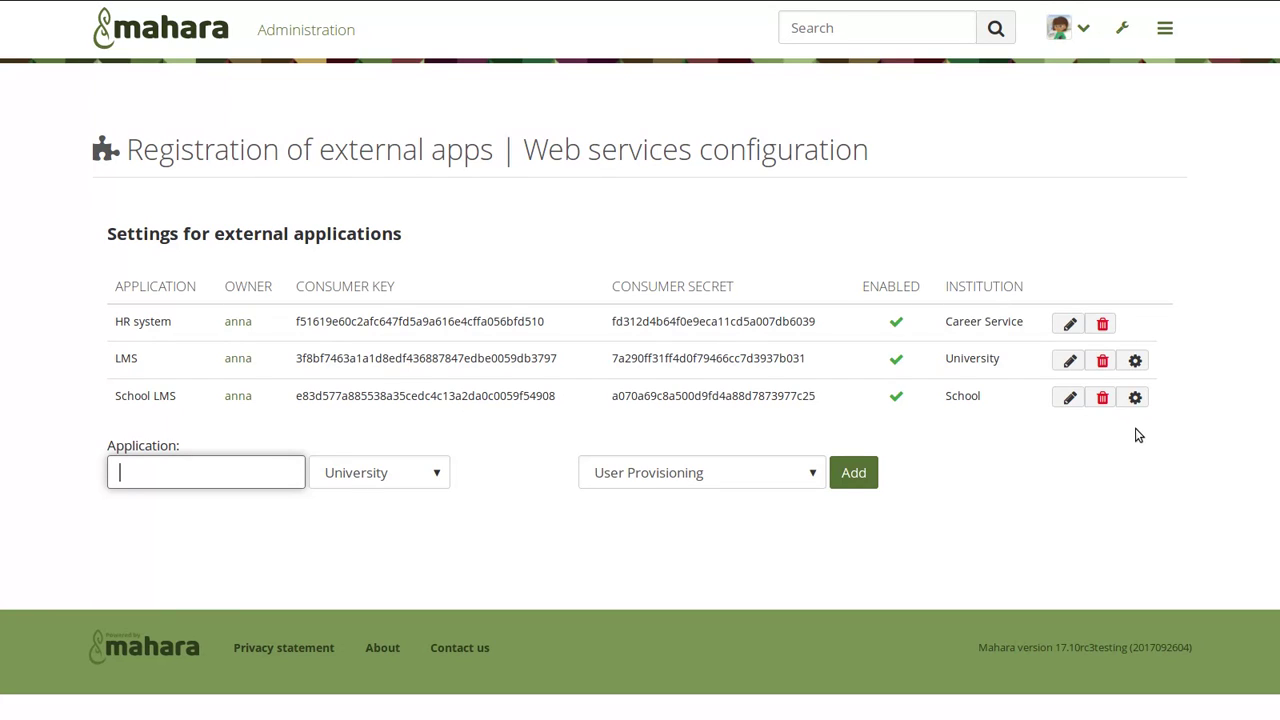
click(1135, 398)
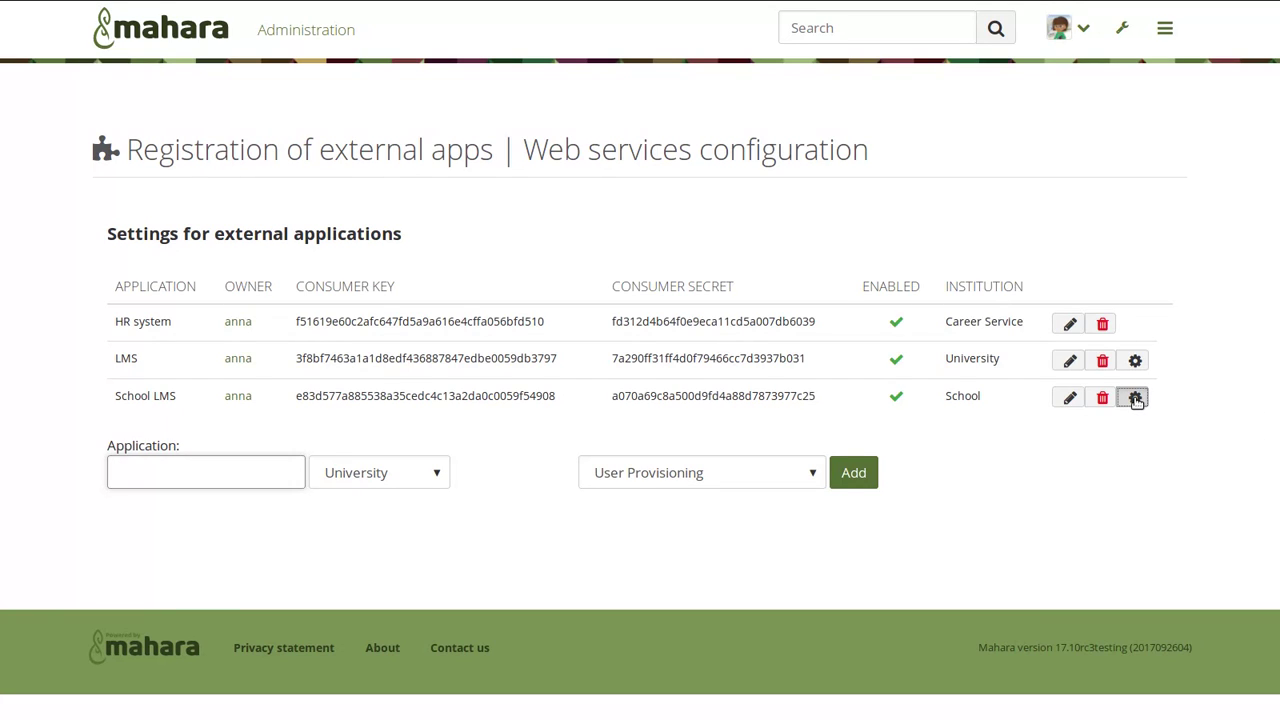